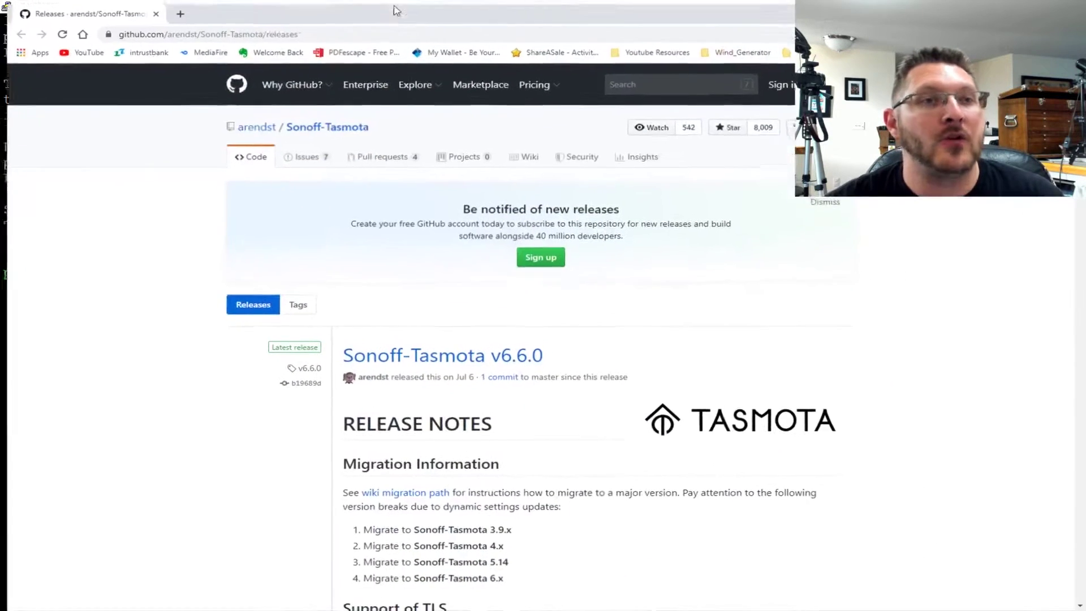
Return to the tuya-convert GitHub page and scroll its README to the Installation section.
scroll(720, 340, "down", 5)
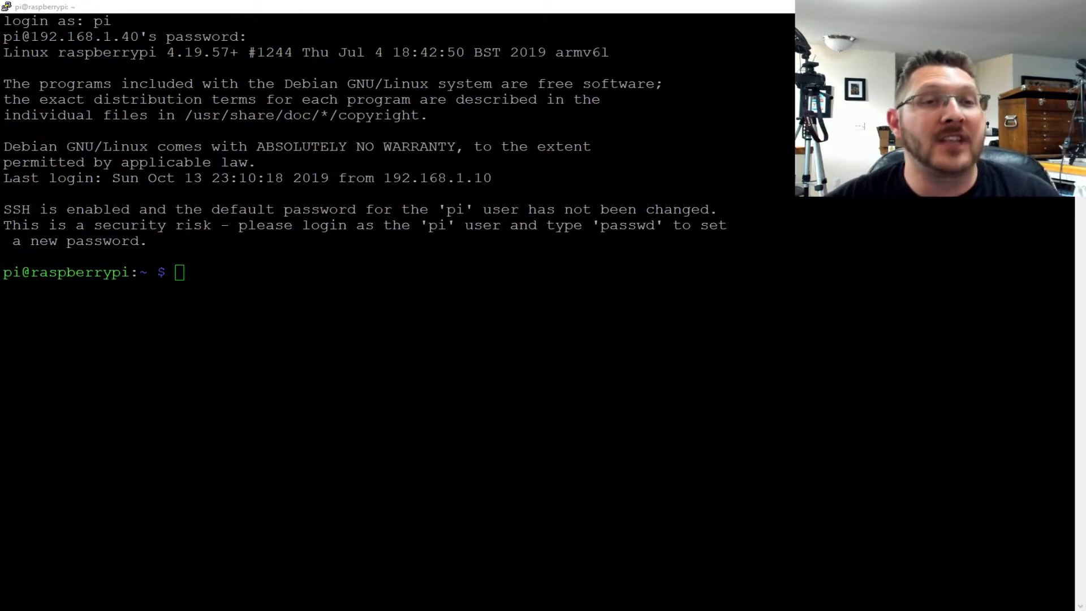
key("alt+Tab")
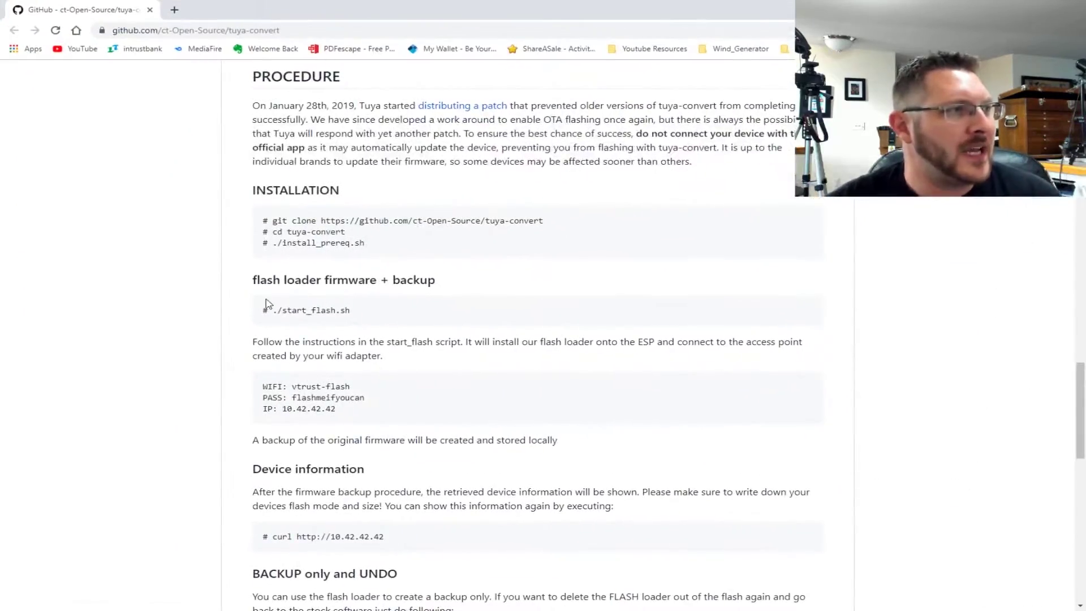
scroll(284, 265, "up", 2)
scroll(284, 266, "up", 20)
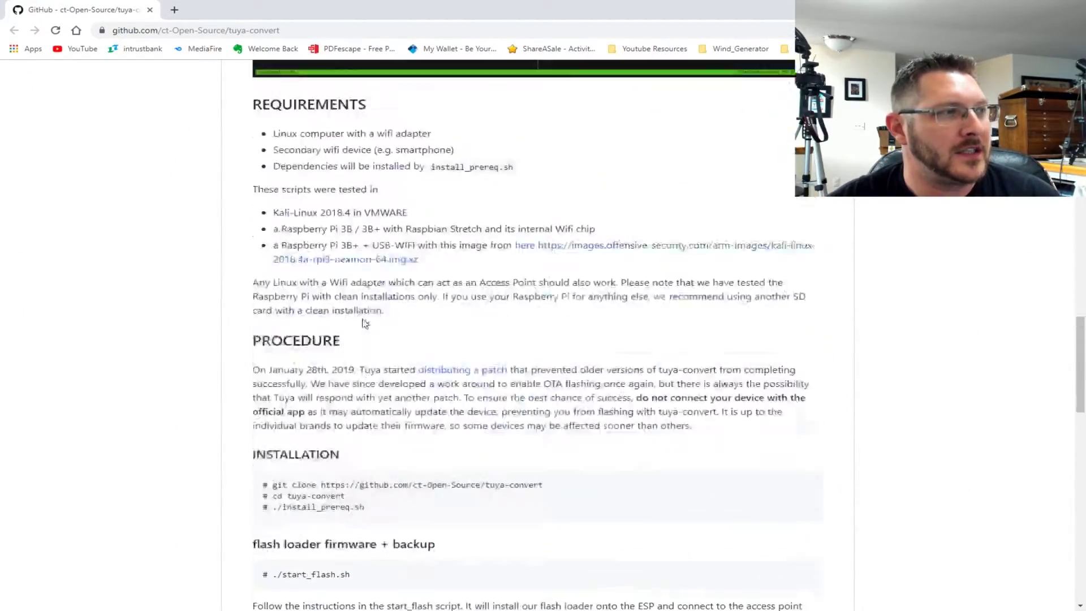
scroll(671, 254, "up", 3)
scroll(449, 316, "down", 6)
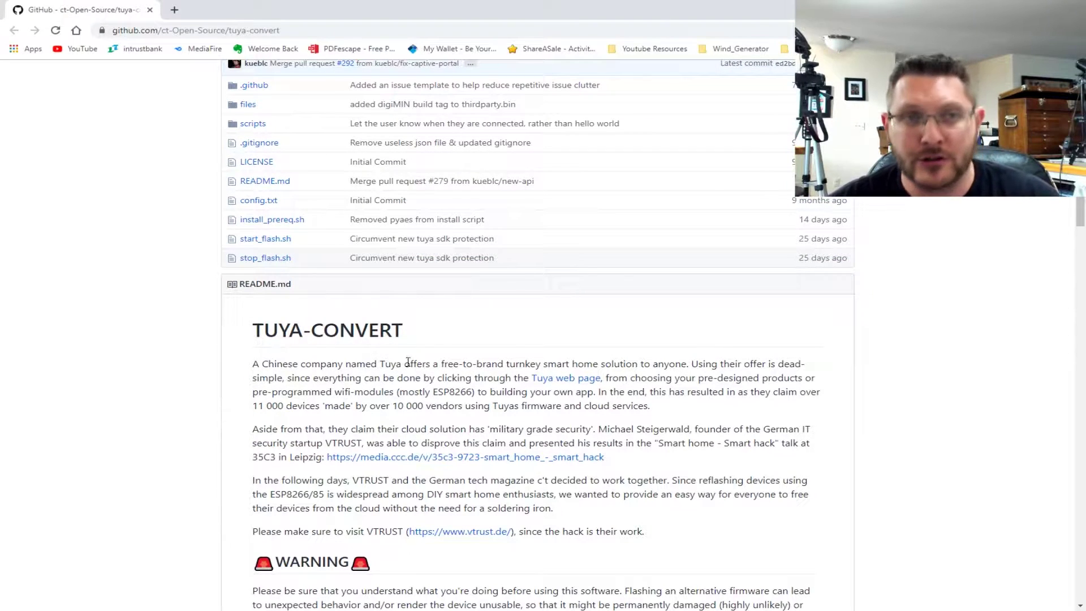
scroll(276, 263, "up", 5)
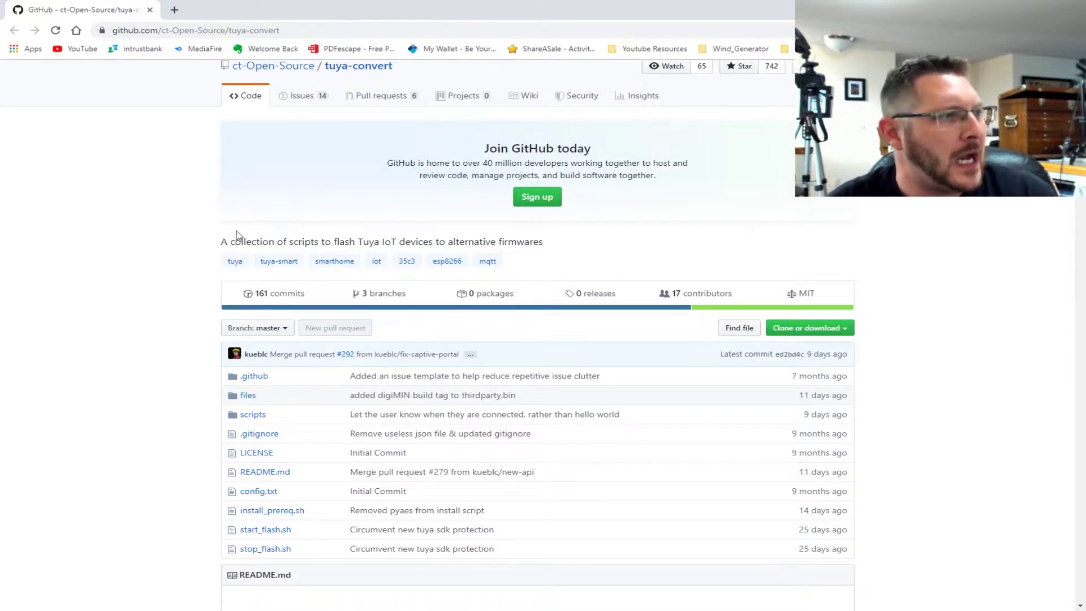
scroll(148, 218, "up", 1)
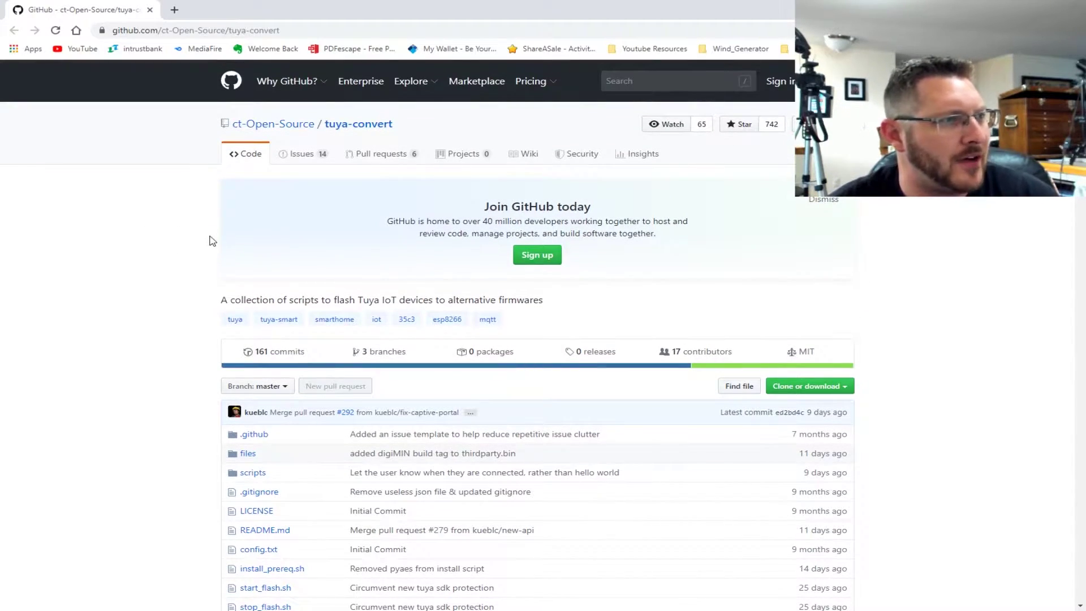
scroll(202, 220, "down", 9)
scroll(203, 232, "down", 3)
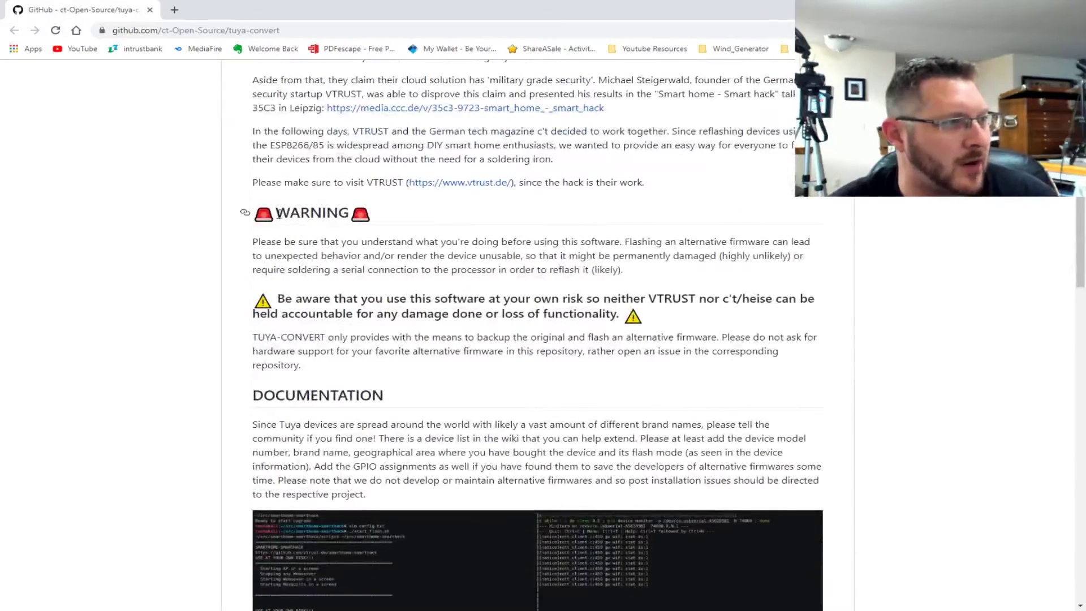
left_click_drag(279, 214, 412, 214)
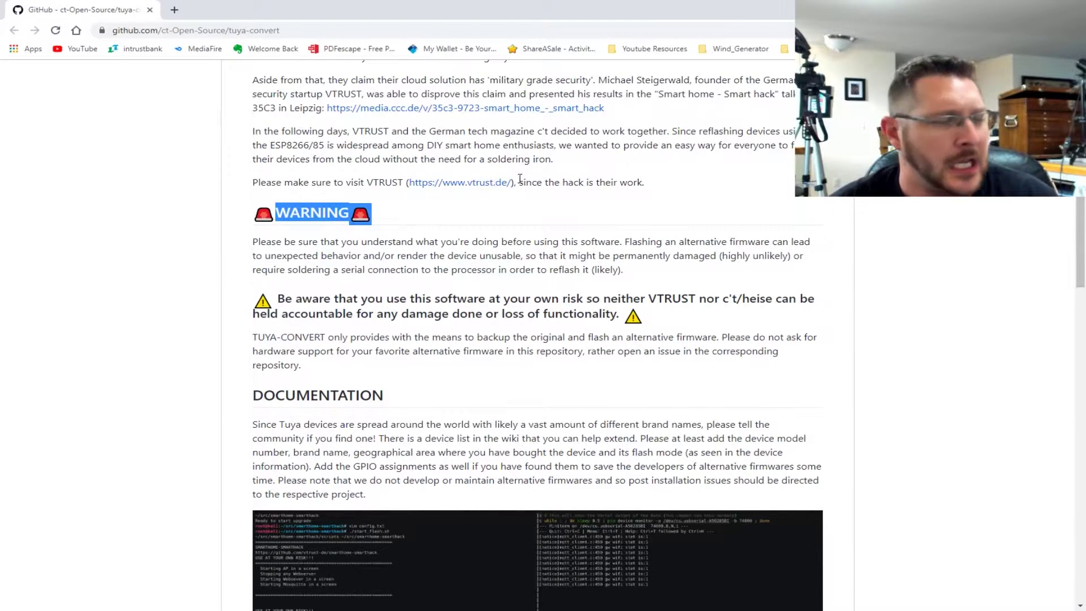
left_click(413, 210)
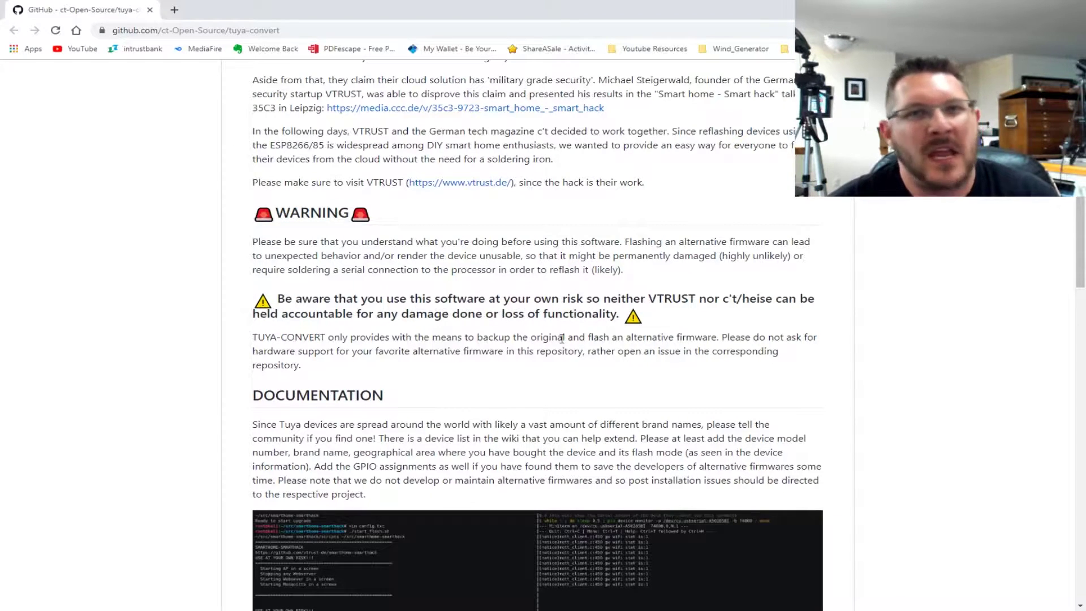
scroll(257, 286, "down", 12)
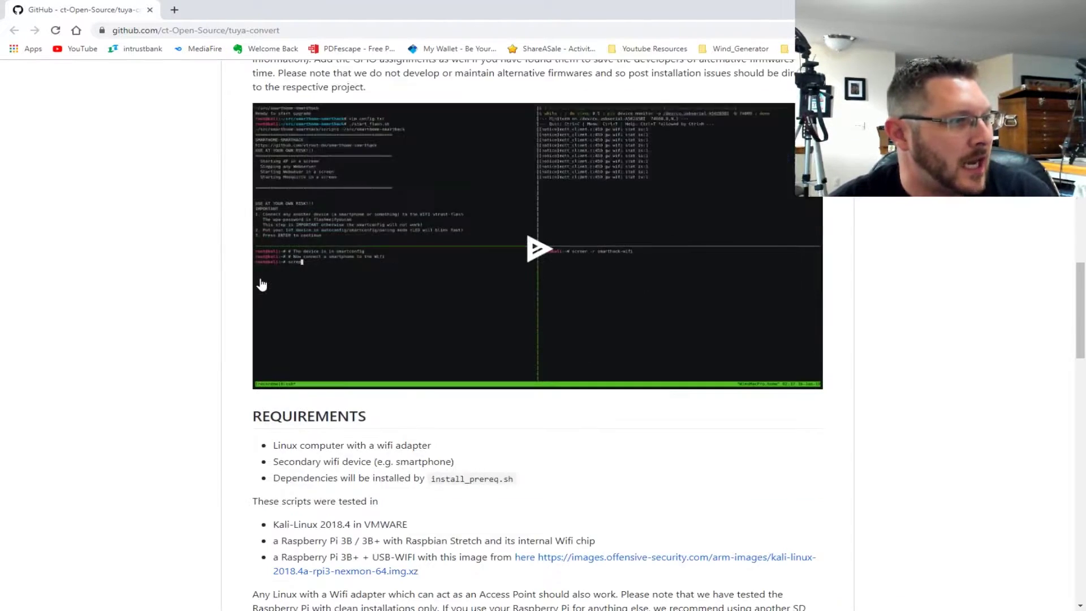
scroll(240, 277, "down", 3)
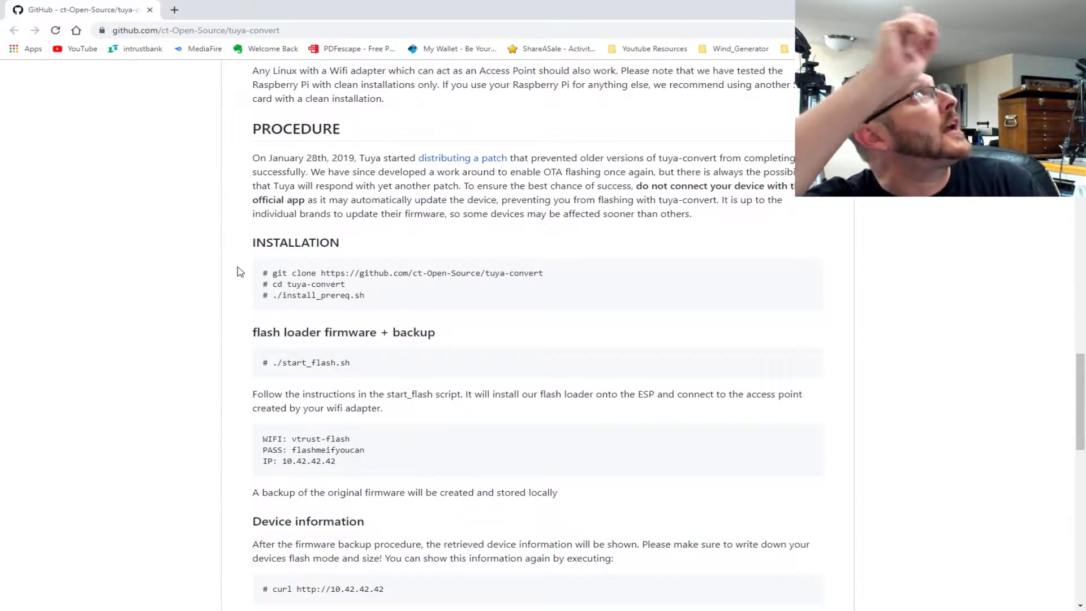
Read the Requirements section's tested Raspberry Pi 3B and internal Wifi chip lines.
scroll(174, 275, "down", 1)
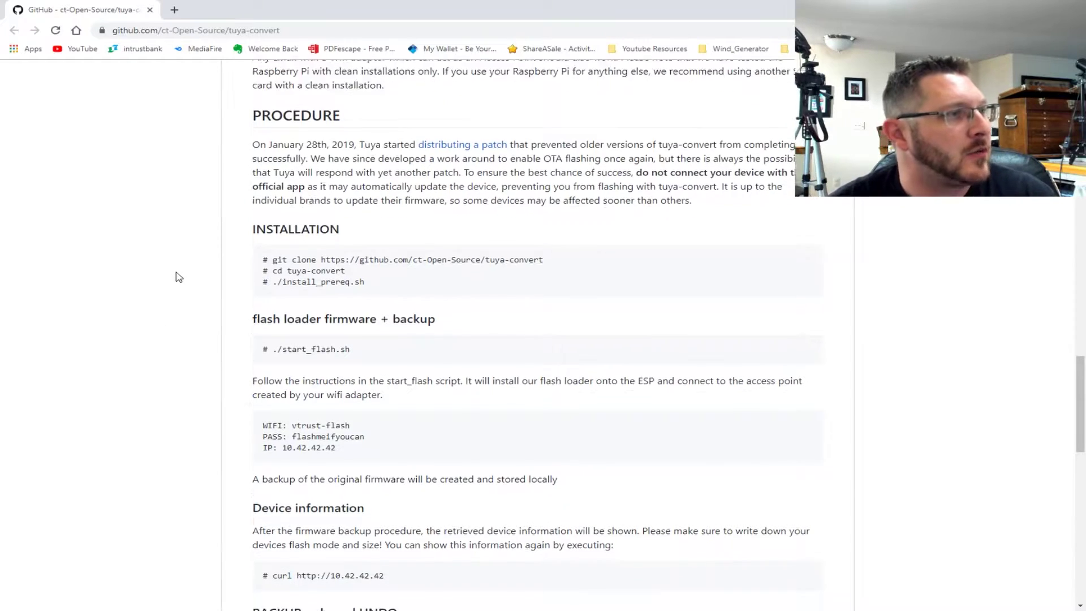
scroll(169, 267, "up", 1)
scroll(442, 218, "down", 1)
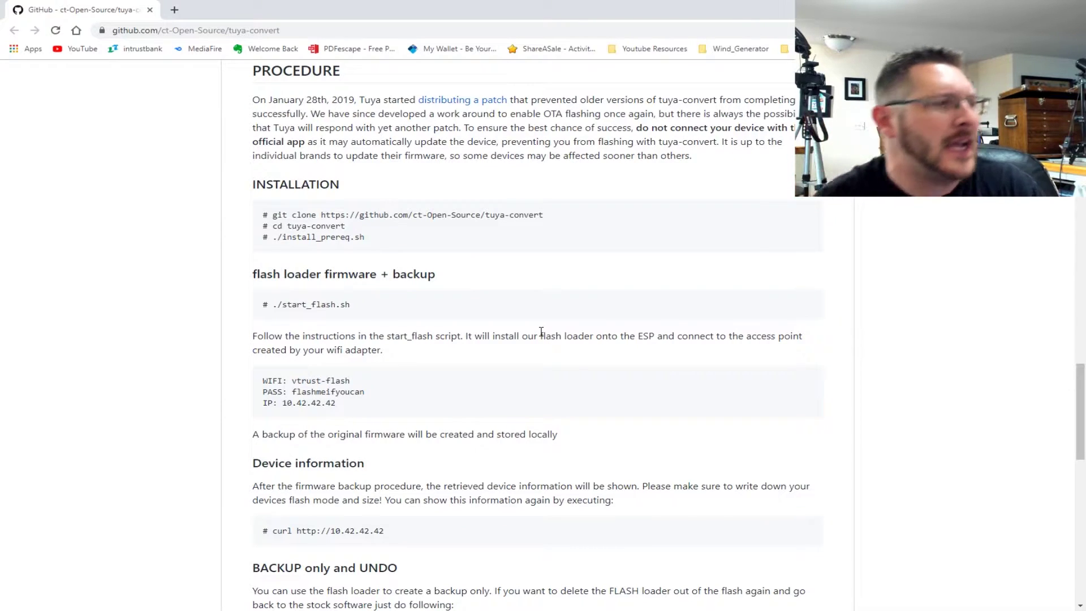
scroll(545, 221, "up", 4)
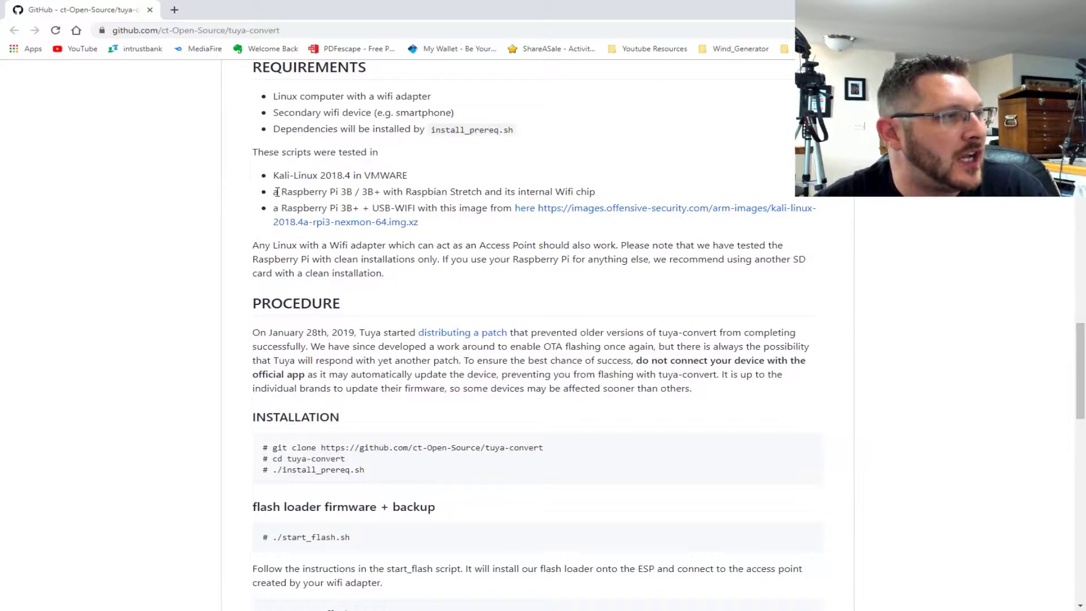
left_click_drag(278, 192, 580, 193)
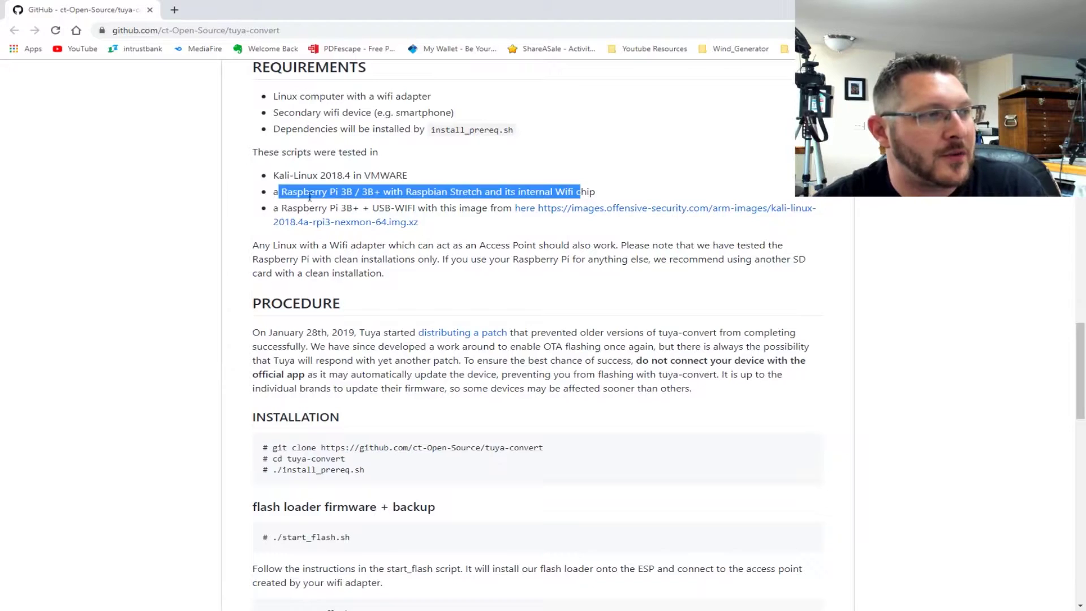
left_click_drag(280, 210, 466, 214)
left_click(436, 199)
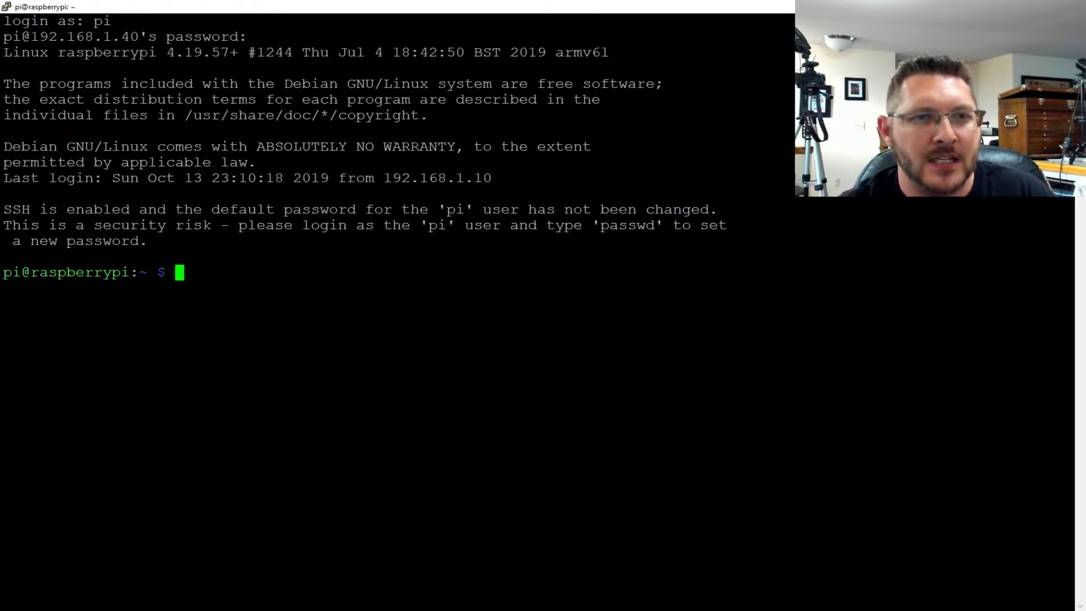
type("git clone htt")
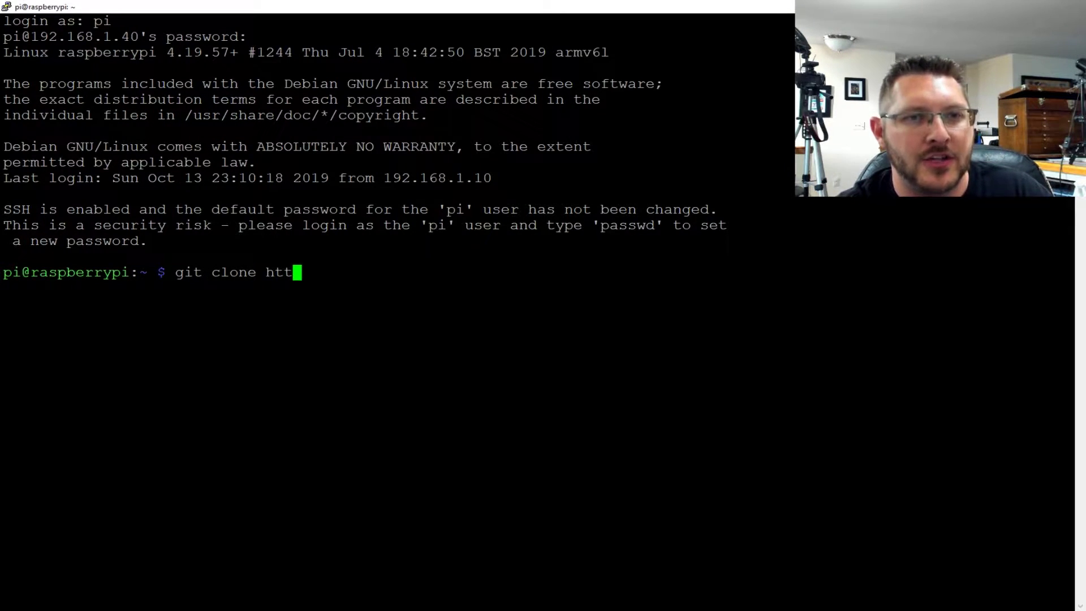
type("ps://githu")
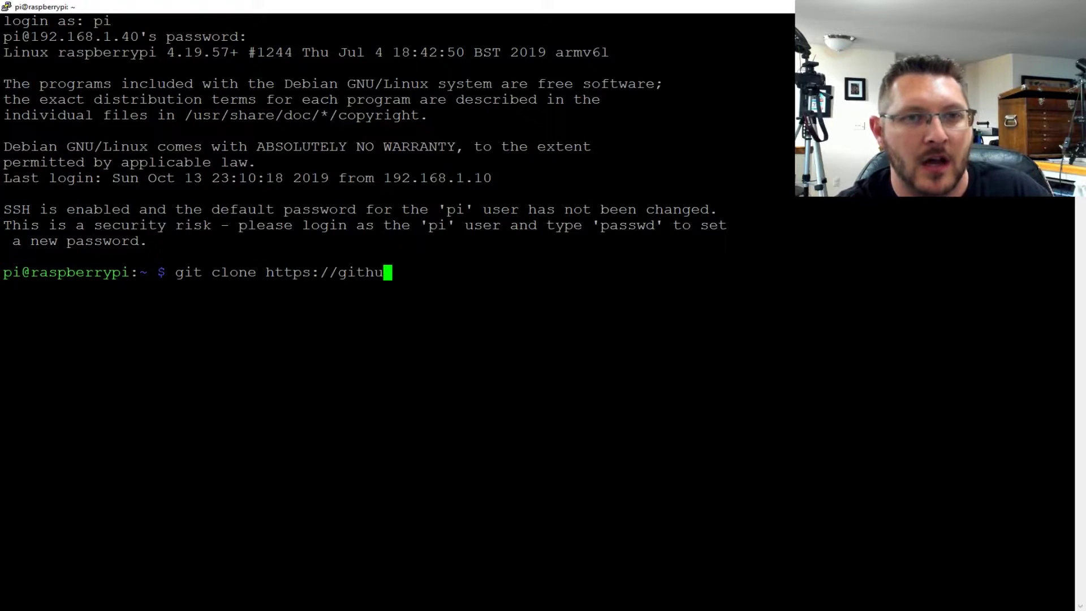
type("b.com/ct-O")
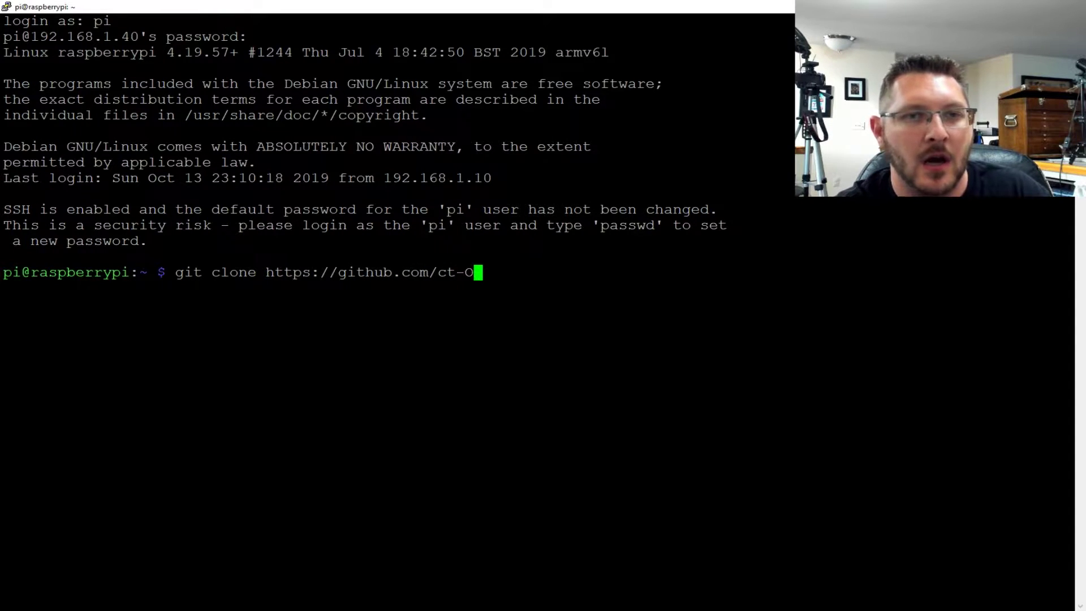
type("pen-Sourc")
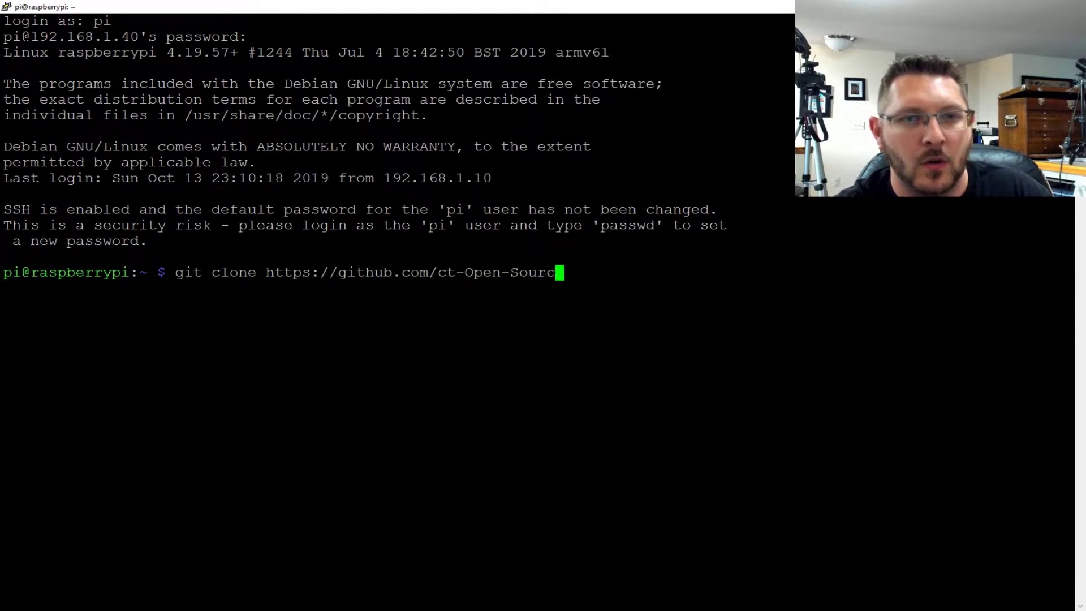
type("e/tuya-")
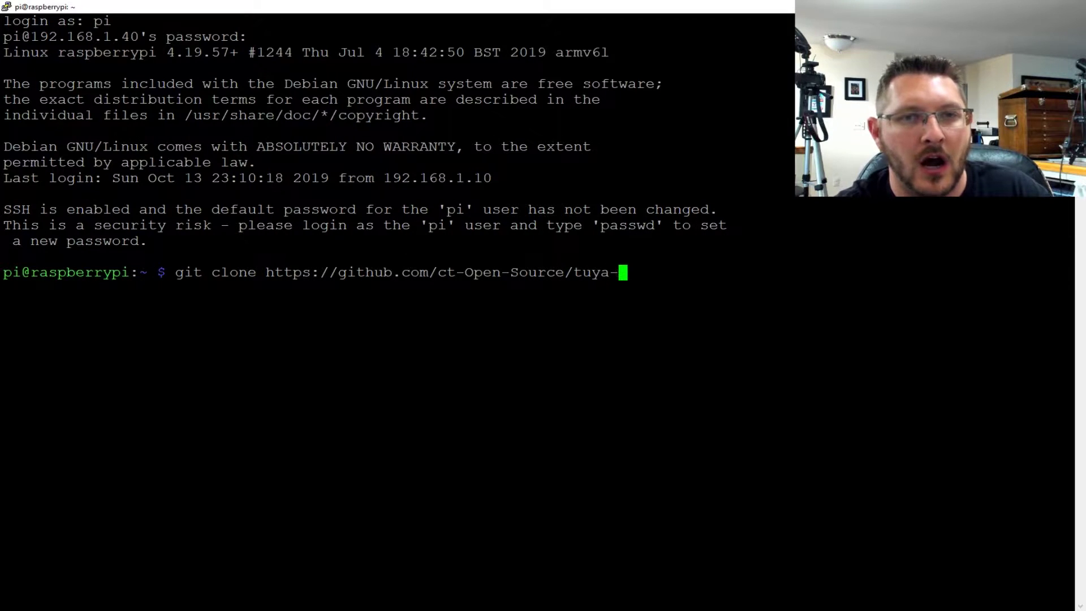
type("convert")
key("Return")
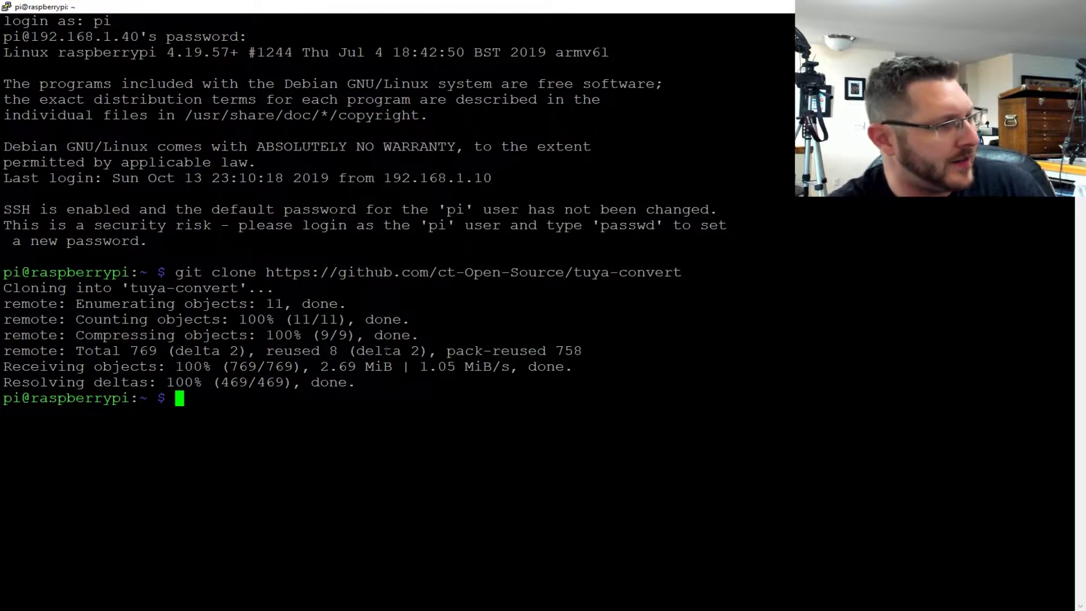
Change into the tuya-convert folder and list its files with ls -l.
type("cd tu")
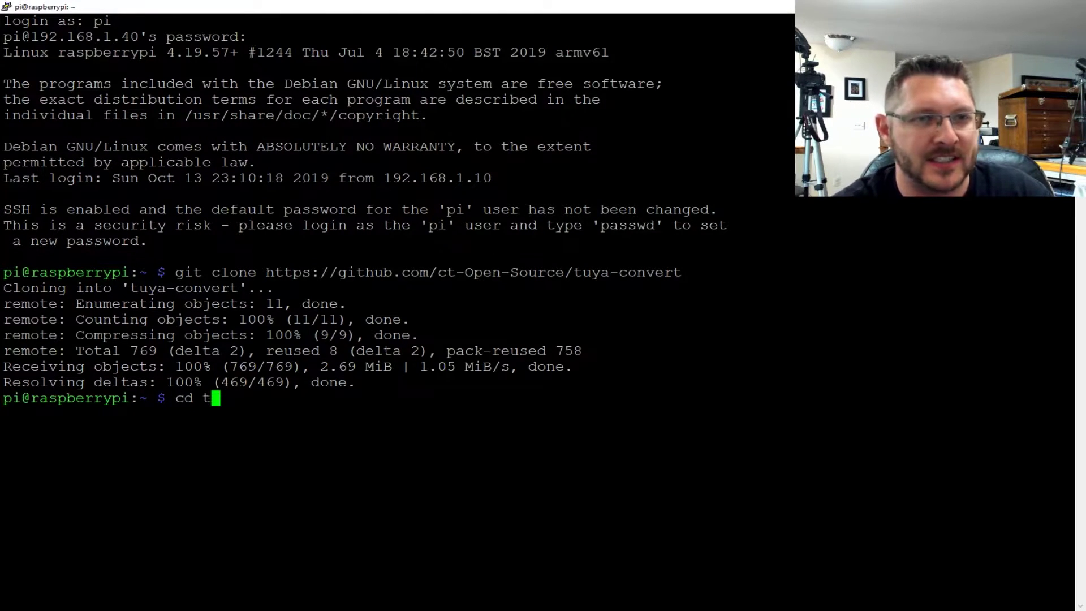
key("Tab")
key("Return")
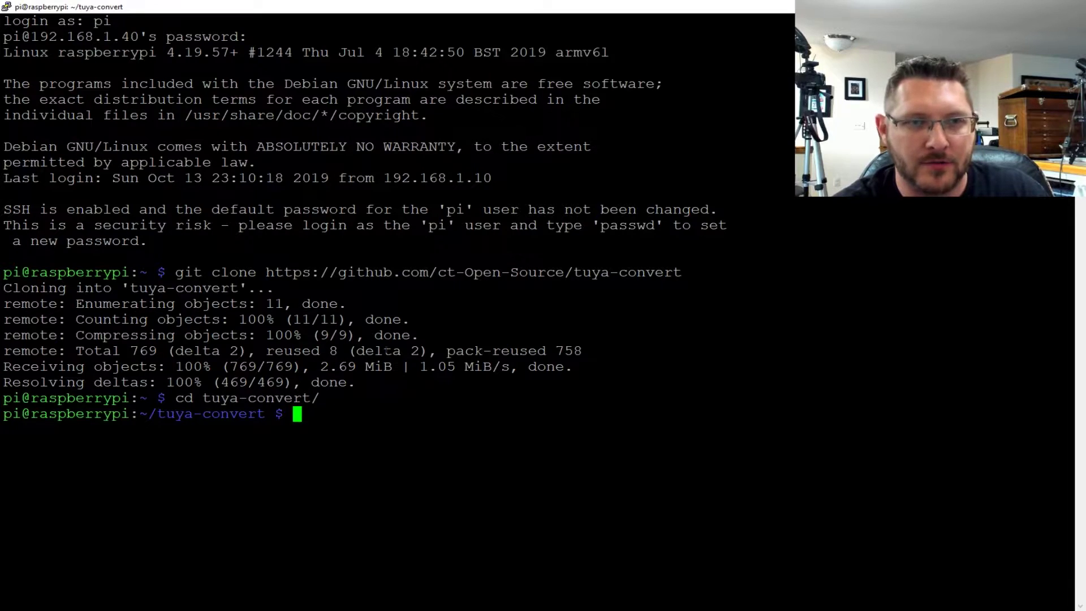
type("ll")
key("Return")
type("./")
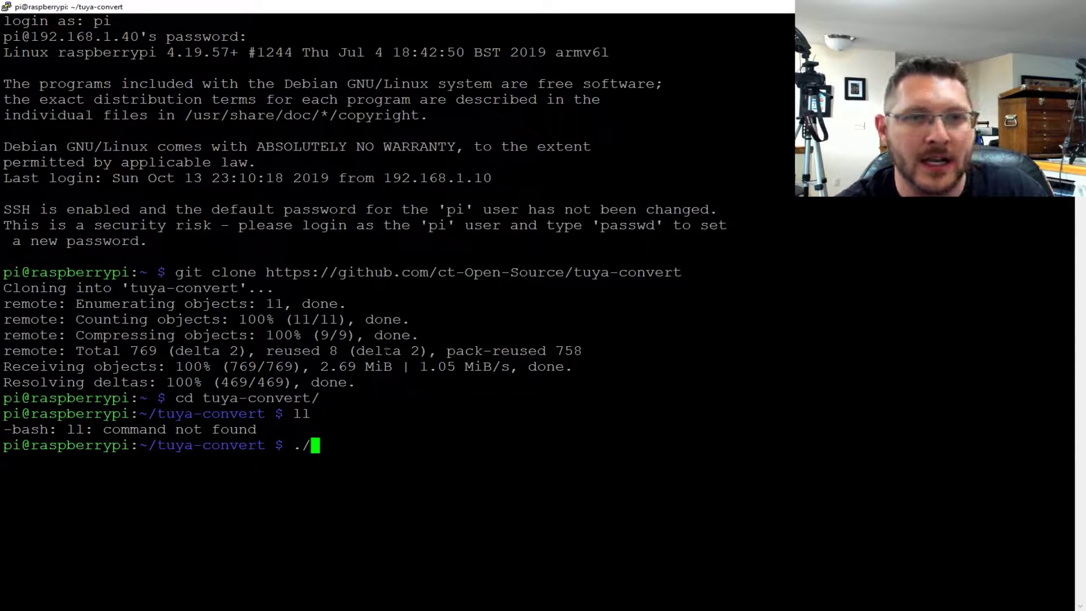
key("BackSpace")
key("BackSpace")
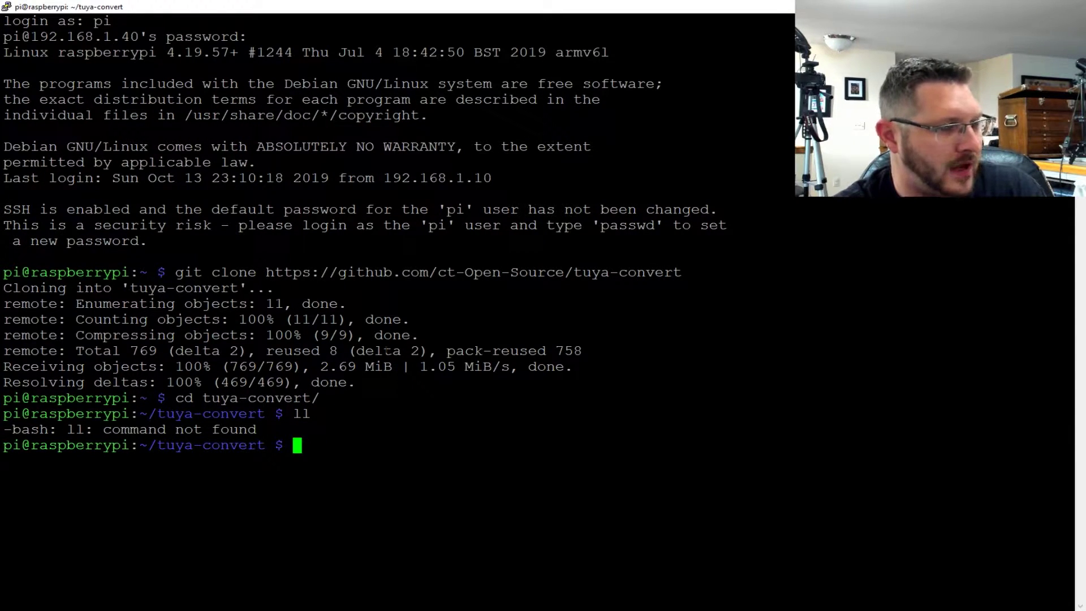
type("ls -l")
key("Return")
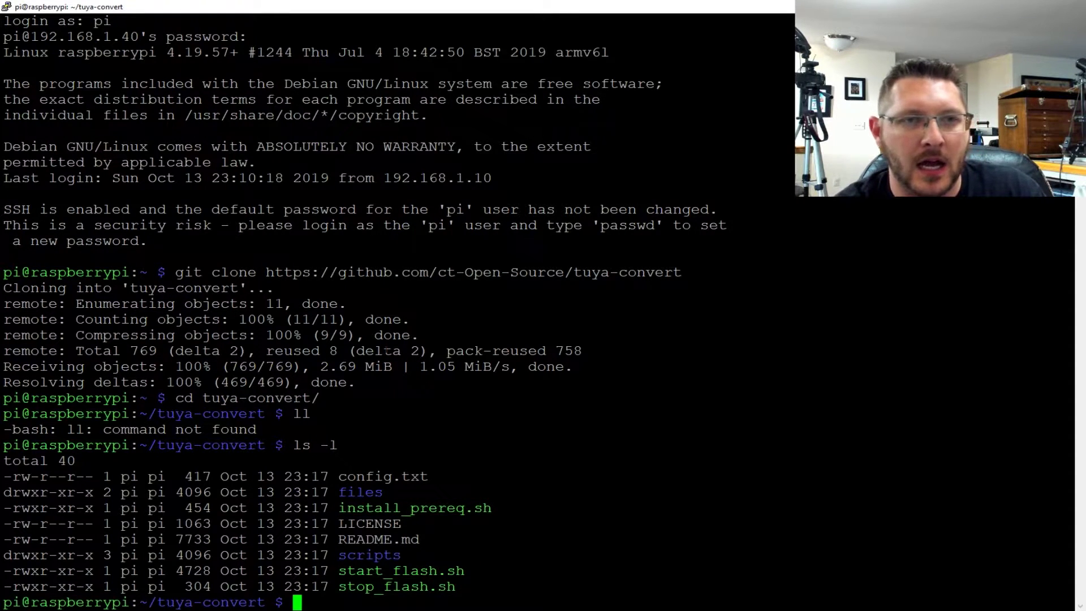
Run sudo ./install_prereq.sh to install tuya-convert's prerequisites.
type("./install_pr")
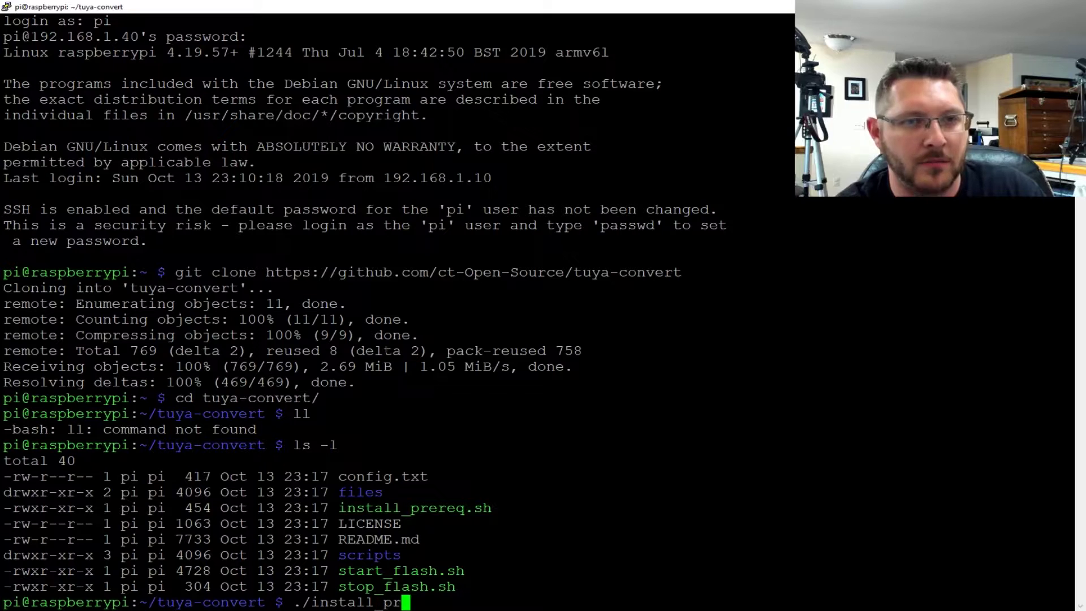
key("Tab")
key("Home")
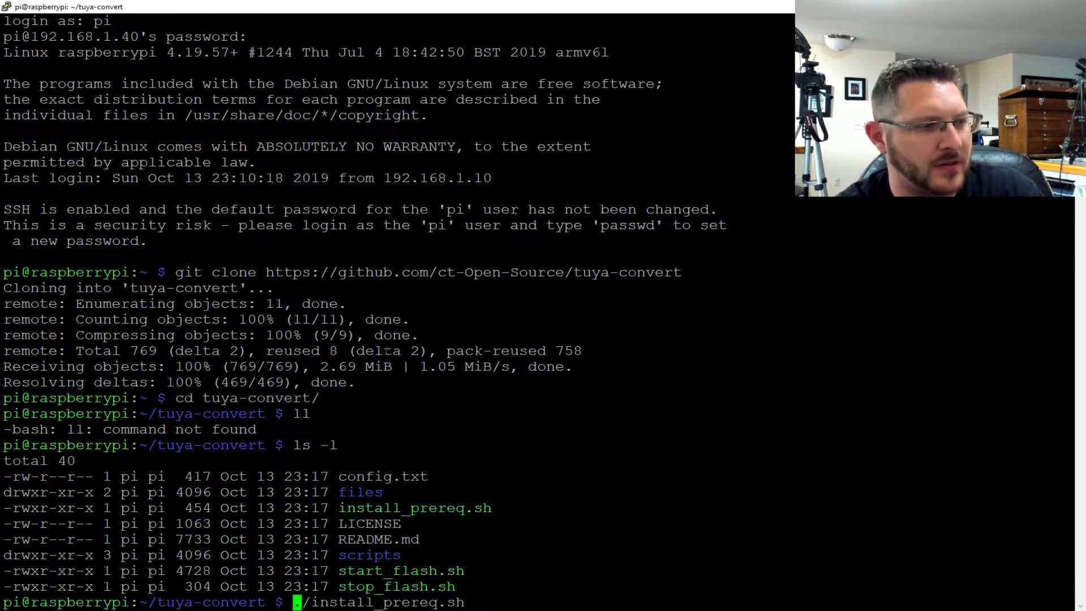
type("sudo")
key("Return")
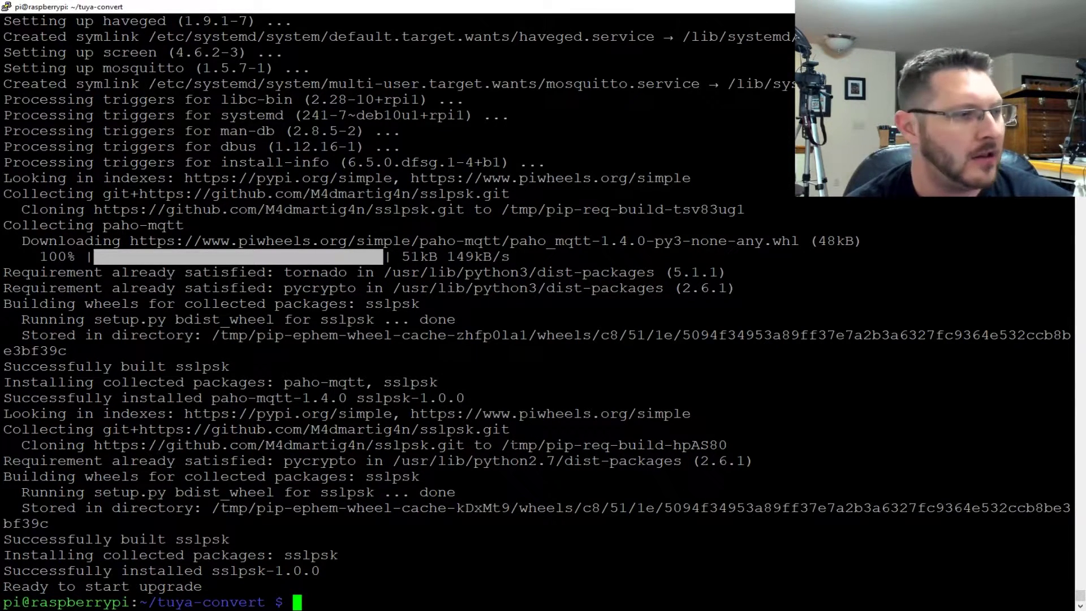
Show the command history and move into the /etc/apt folder.
type("history")
key("Return")
key("Return")
key("Return")
key("Return")
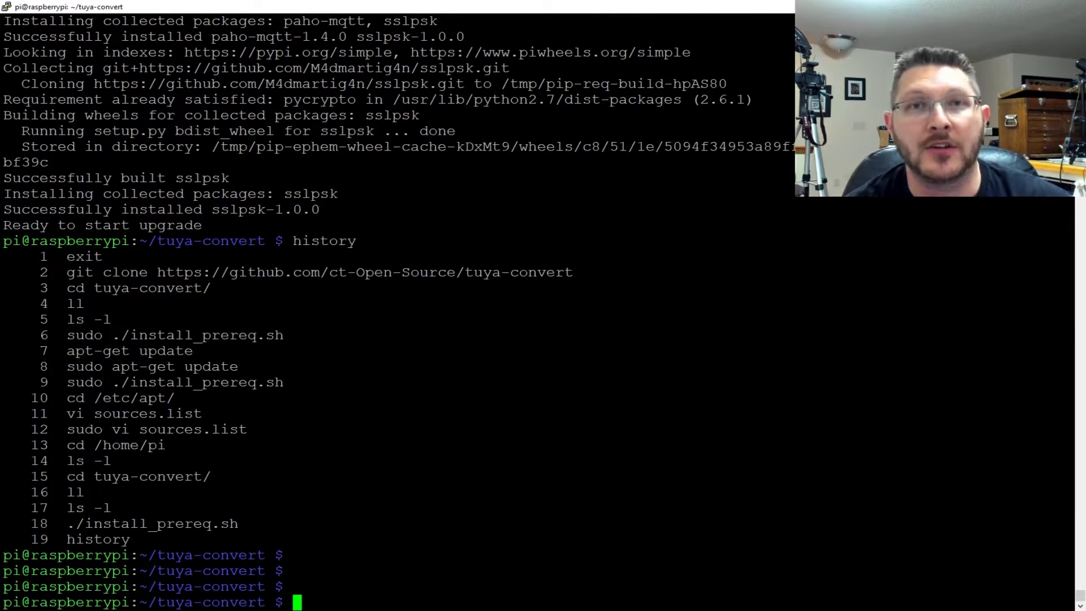
type("cd /")
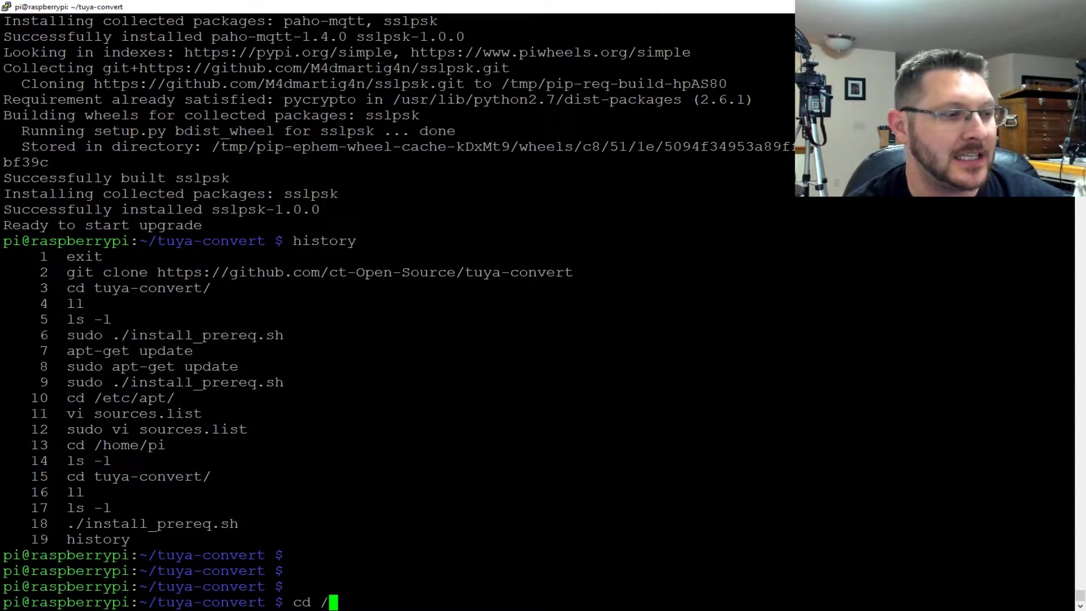
type("etc/apt")
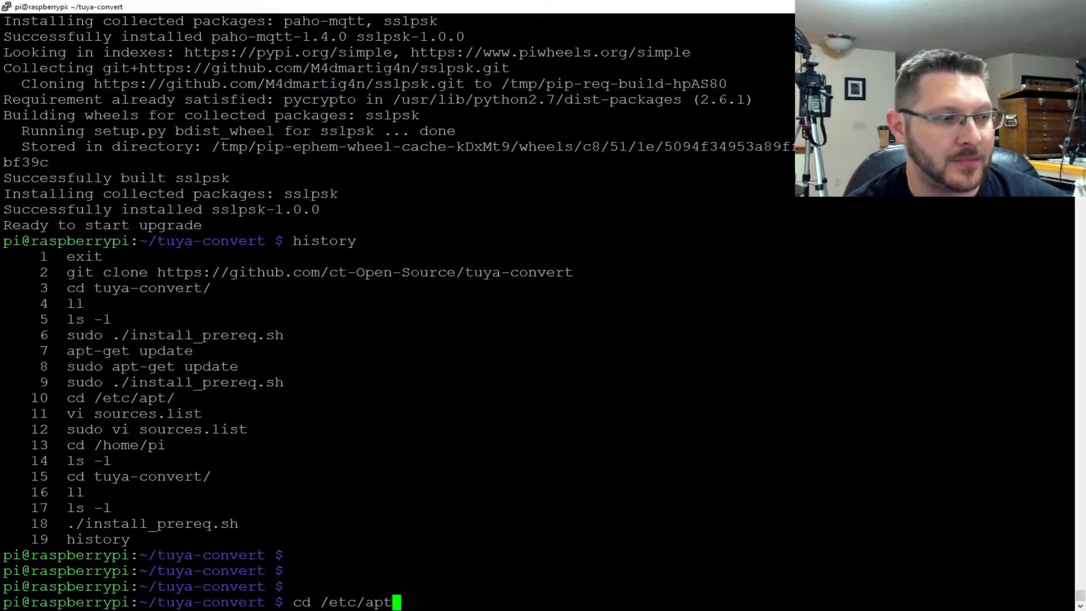
key("Return")
View sources.list in vi and quit with :q without changes.
type("vi s")
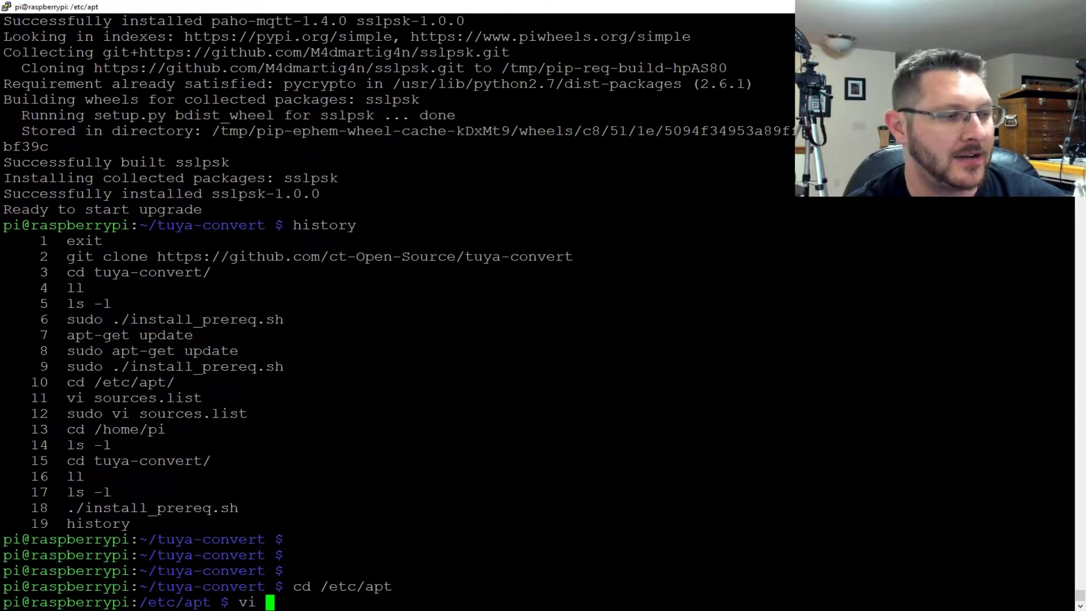
type("ources.list")
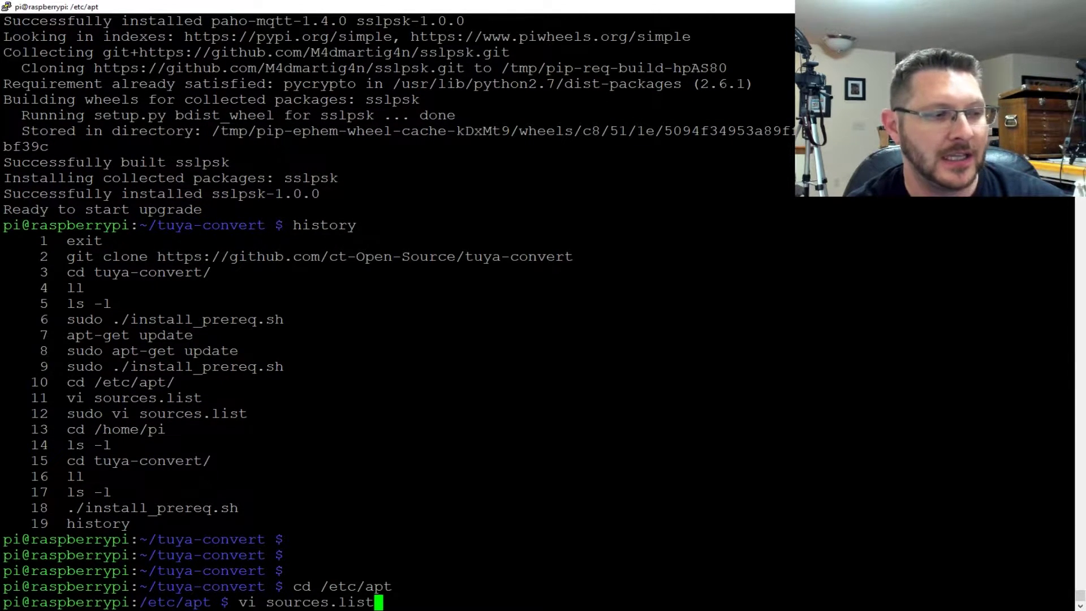
key("Return")
key("Down")
key("Down")
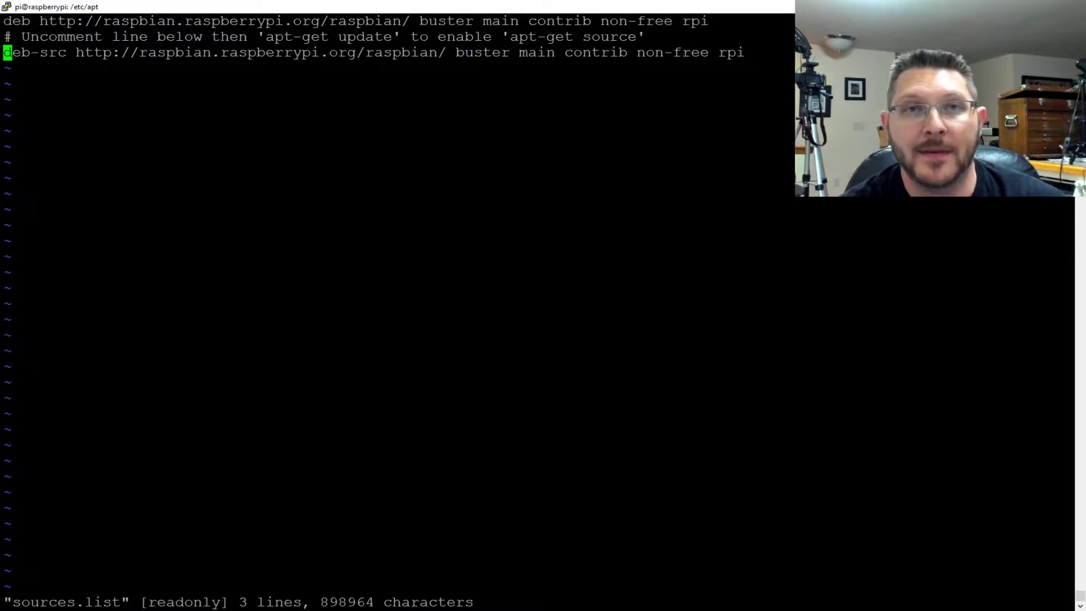
type(":q")
key("Return")
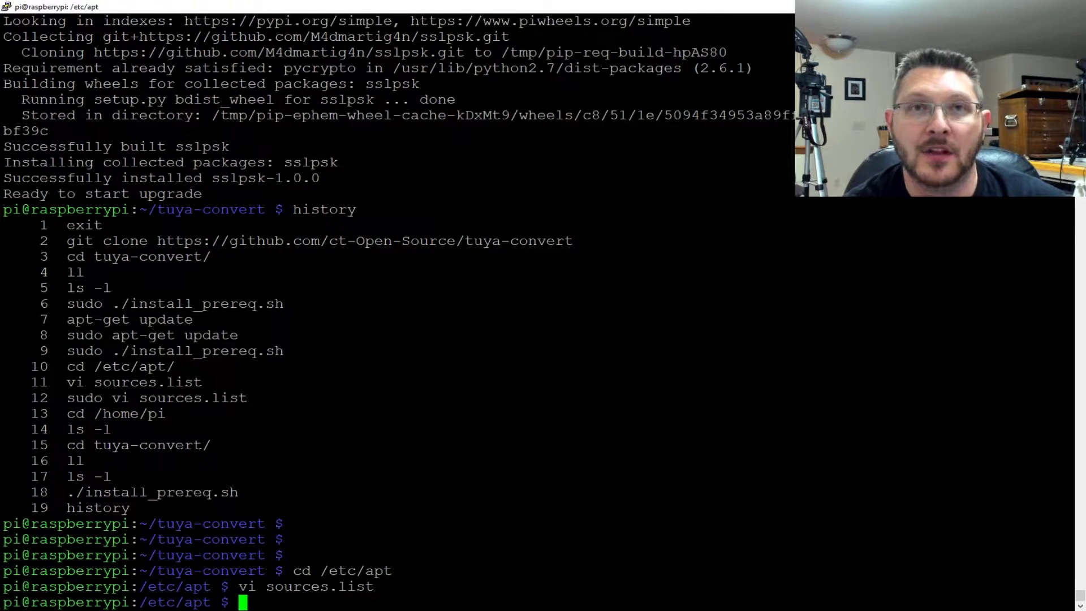
type("cd /home/pi")
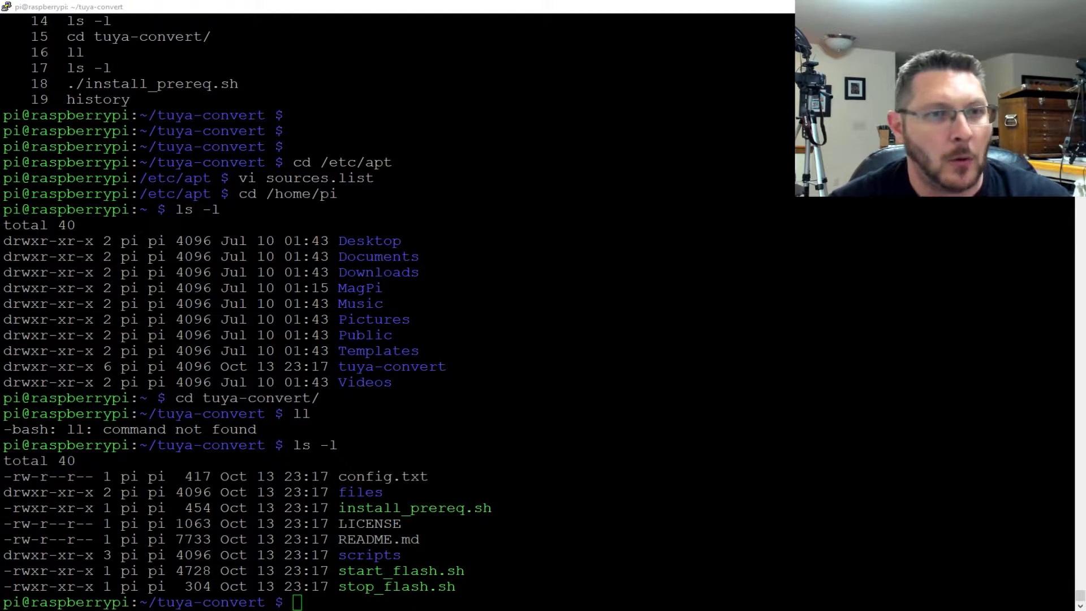
Launch the tuya-convert flashing script with sudo ./start_flash.sh.
key("alt+Tab")
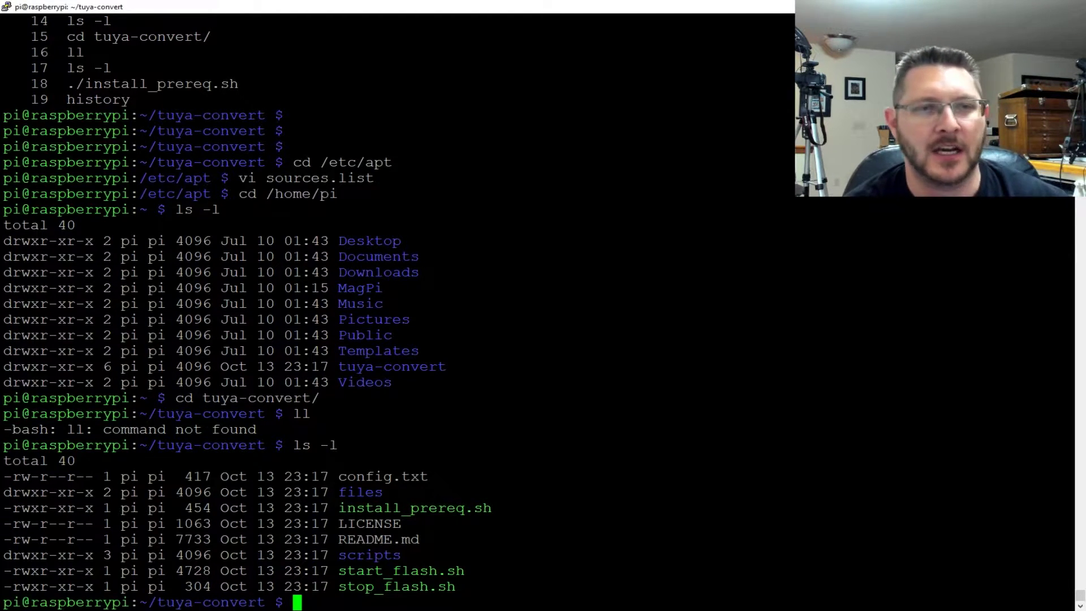
type("sudo ")
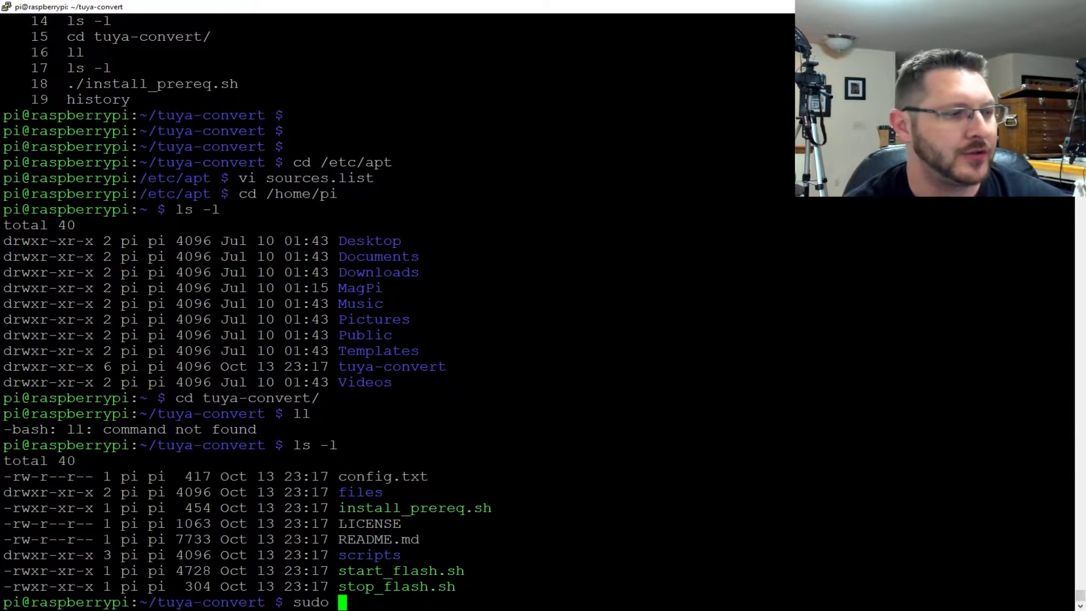
type("./")
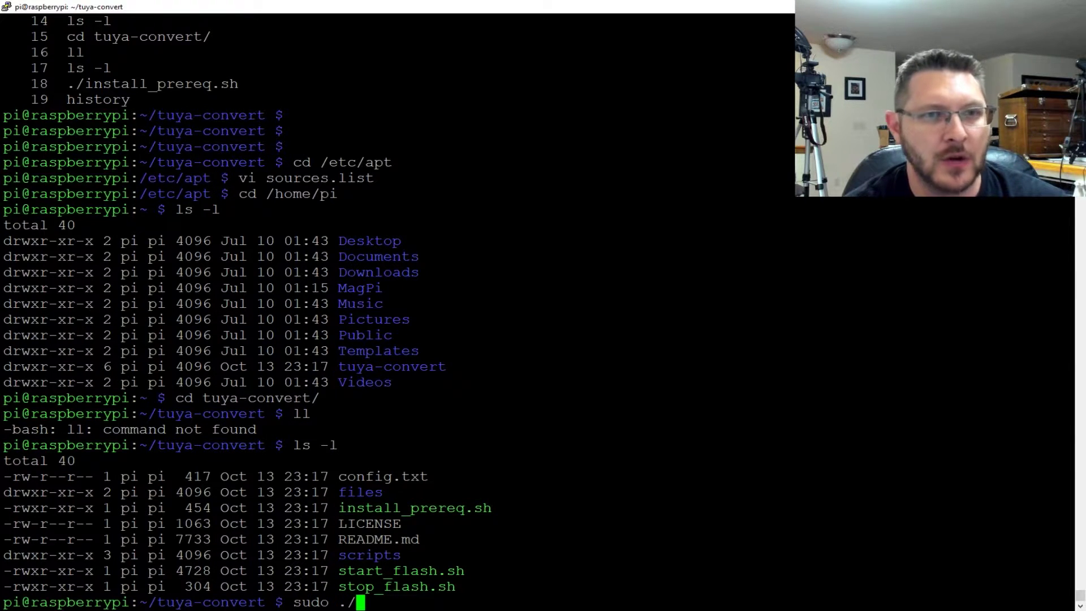
type("start_flash")
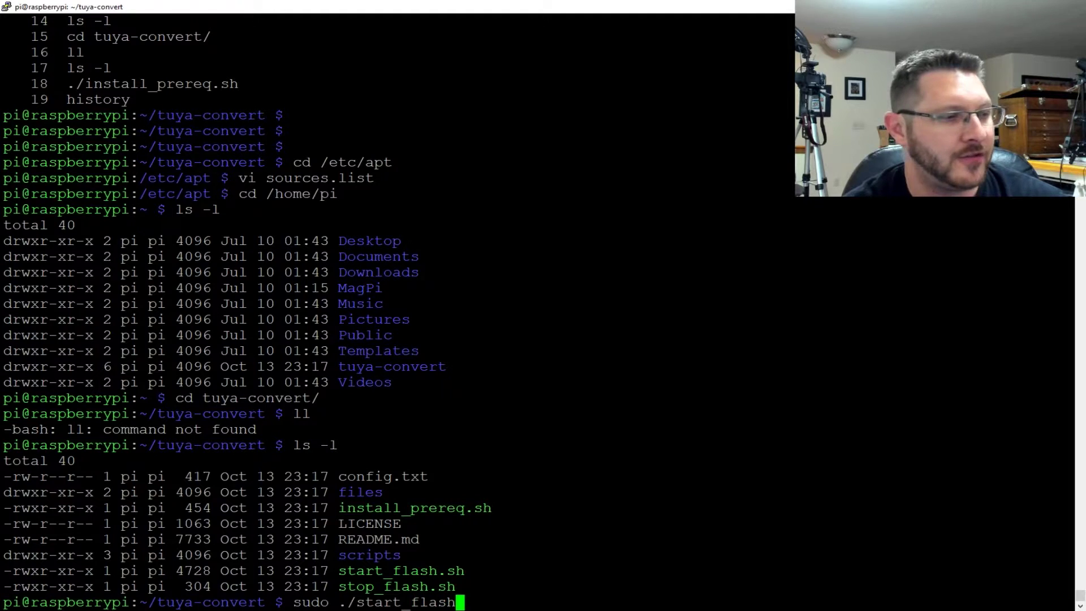
key("Tab")
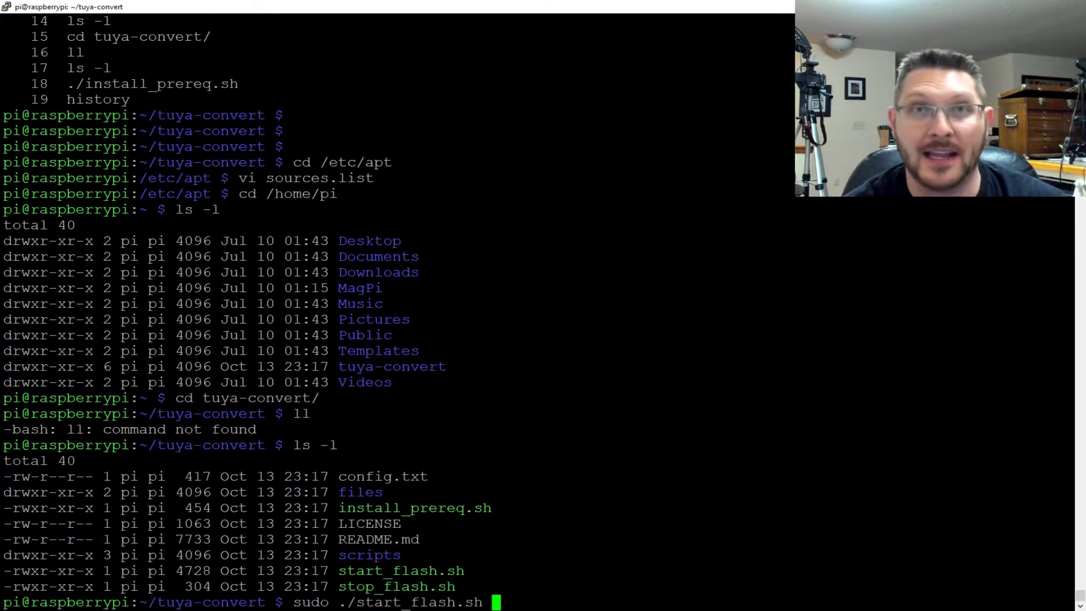
key("Return")
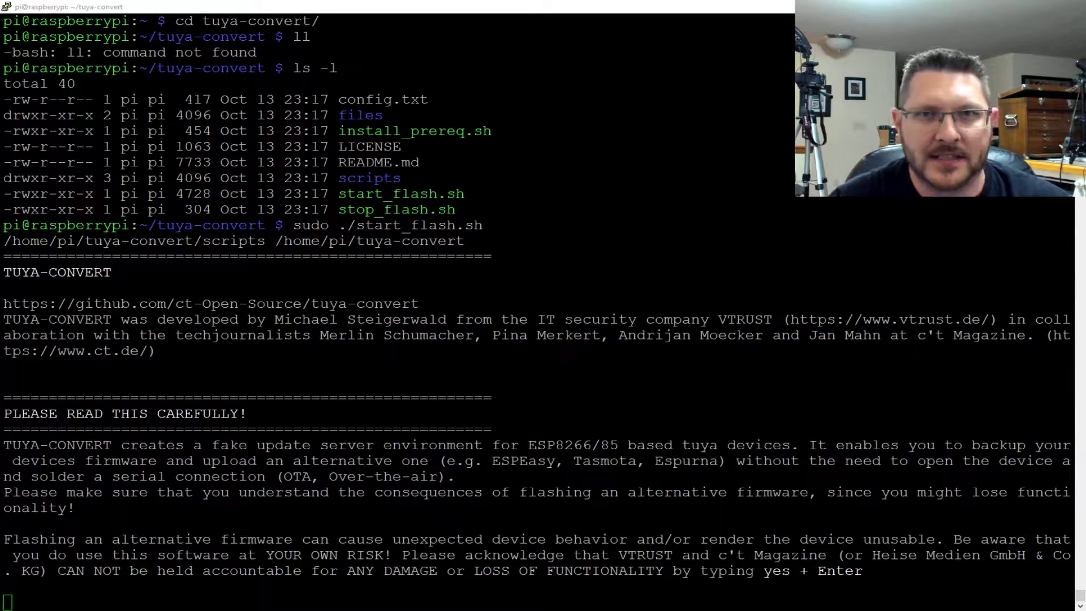
key("alt+Tab")
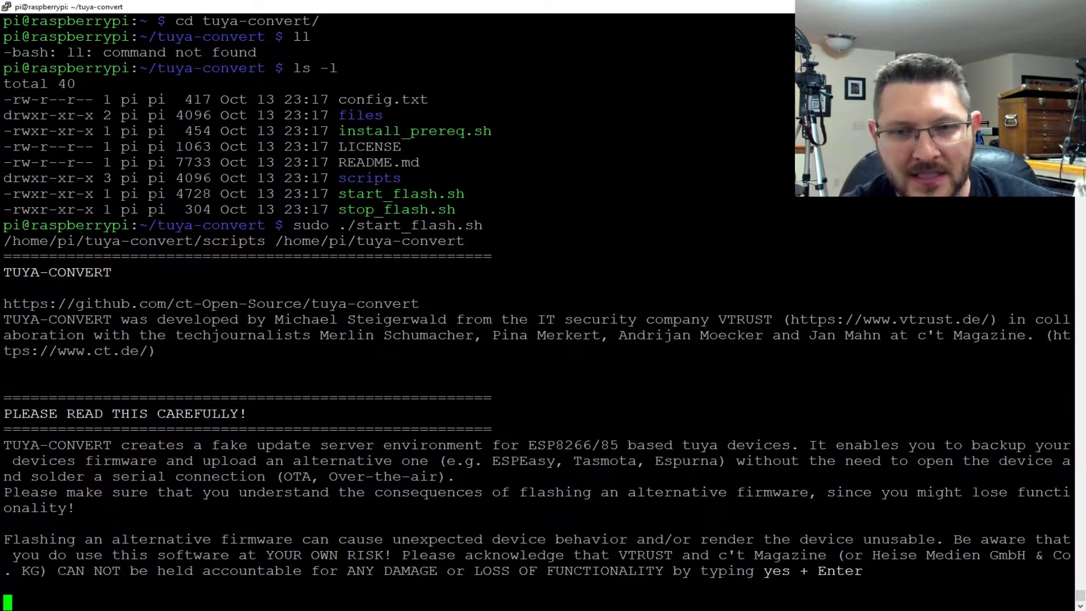
Answer yes to the flash script's risk warning.
type("yes")
key("Return")
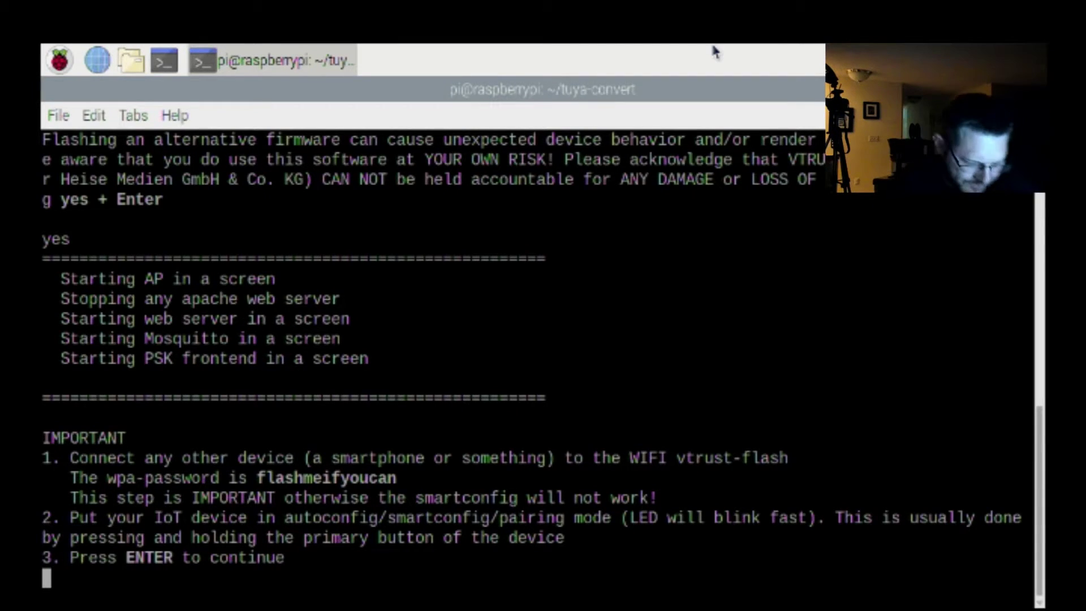
Continue past the Press ENTER prompt to start the device pairing procedure.
key("Return")
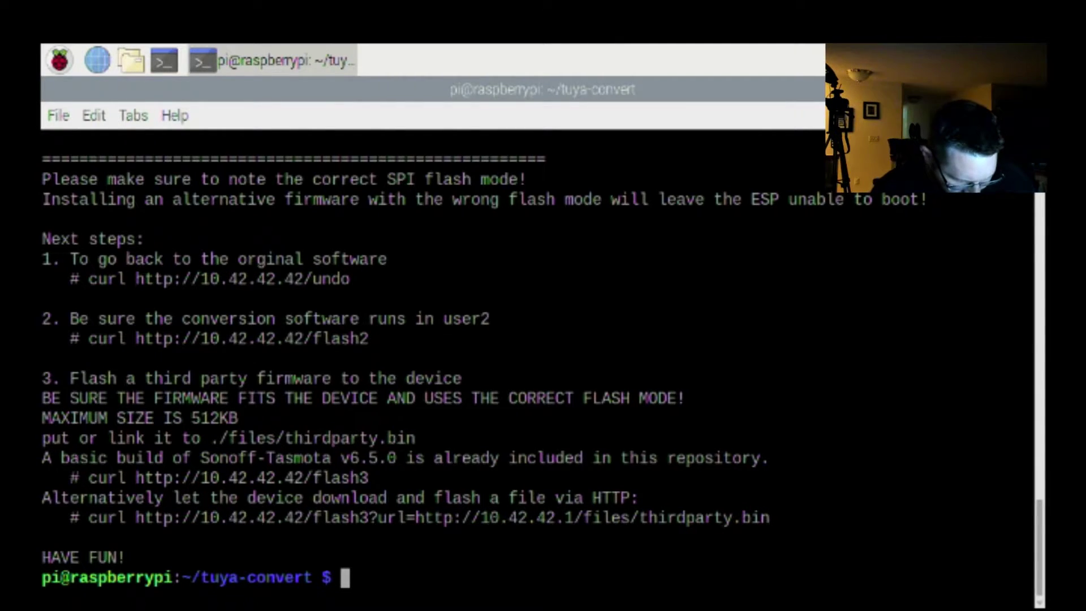
type("curl ")
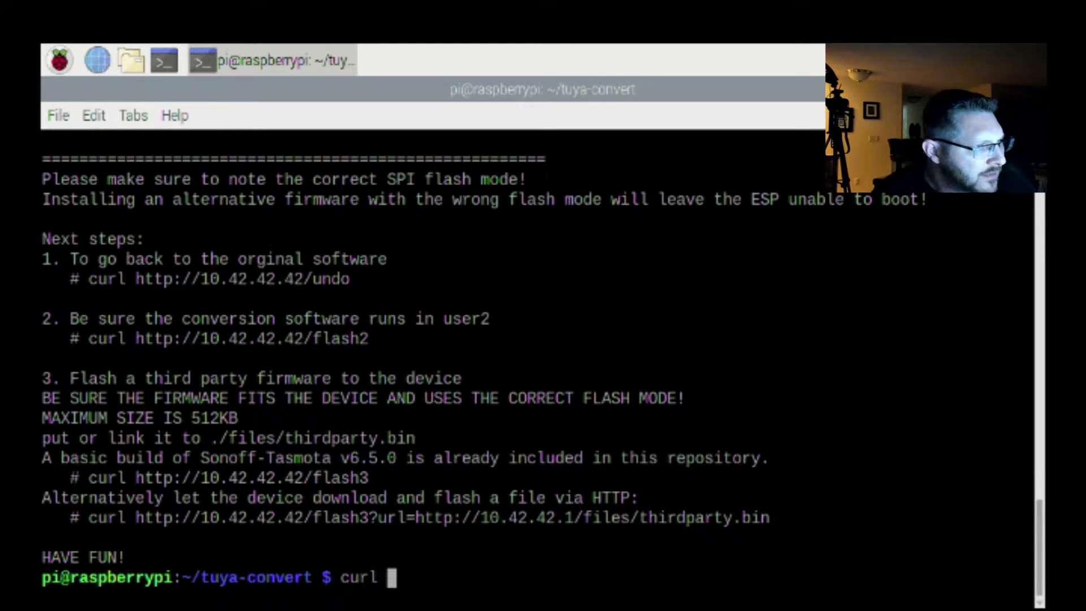
type("http://")
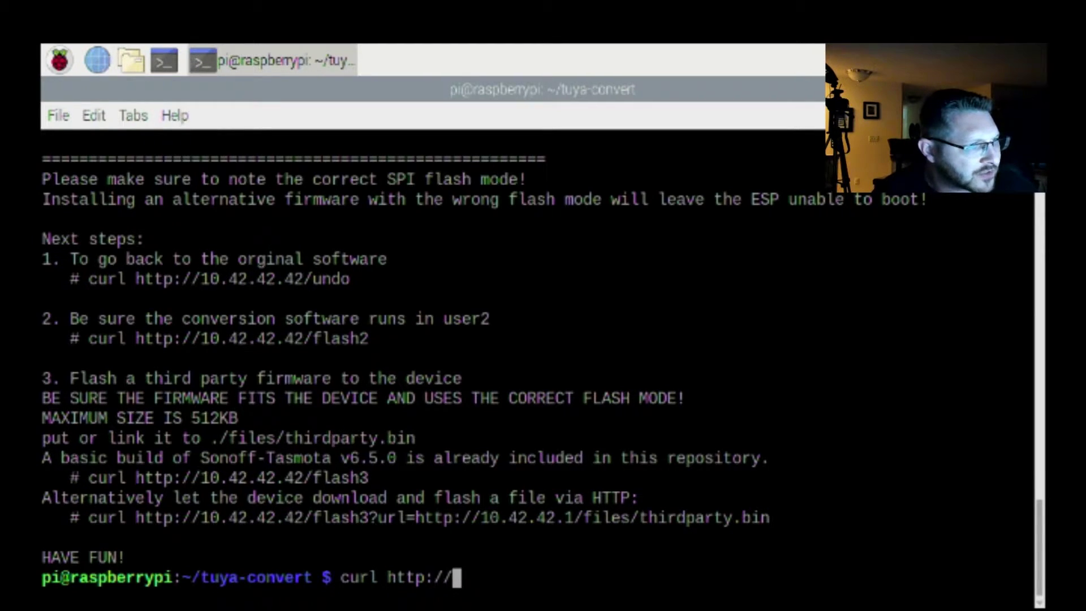
type("10.42.42.")
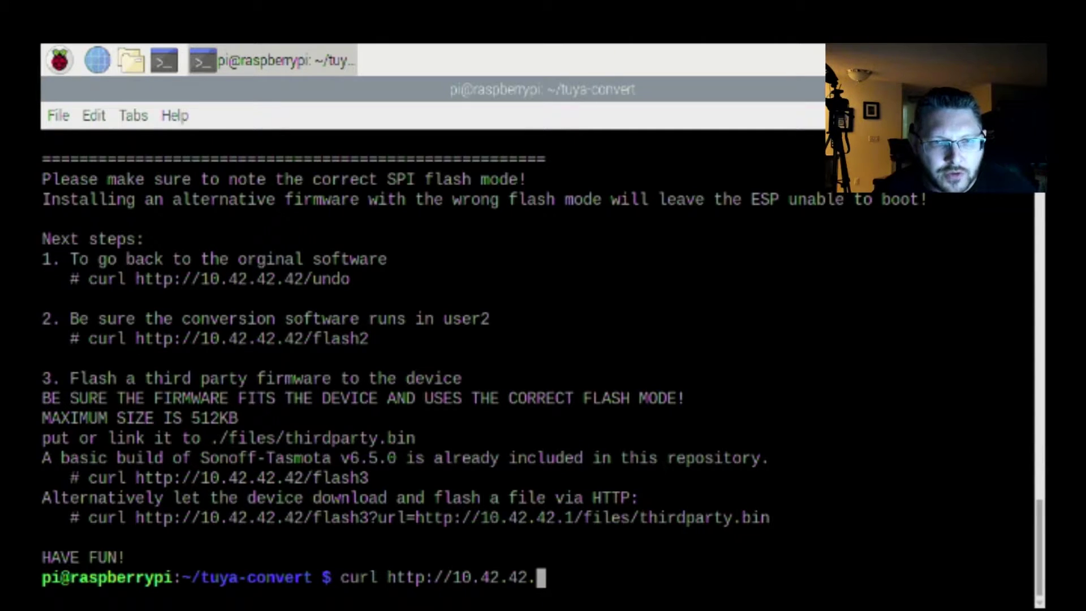
type("42")
Query the device at 10.42.42.42 for its flash details, then prepare the /flash3 request.
key("Return")
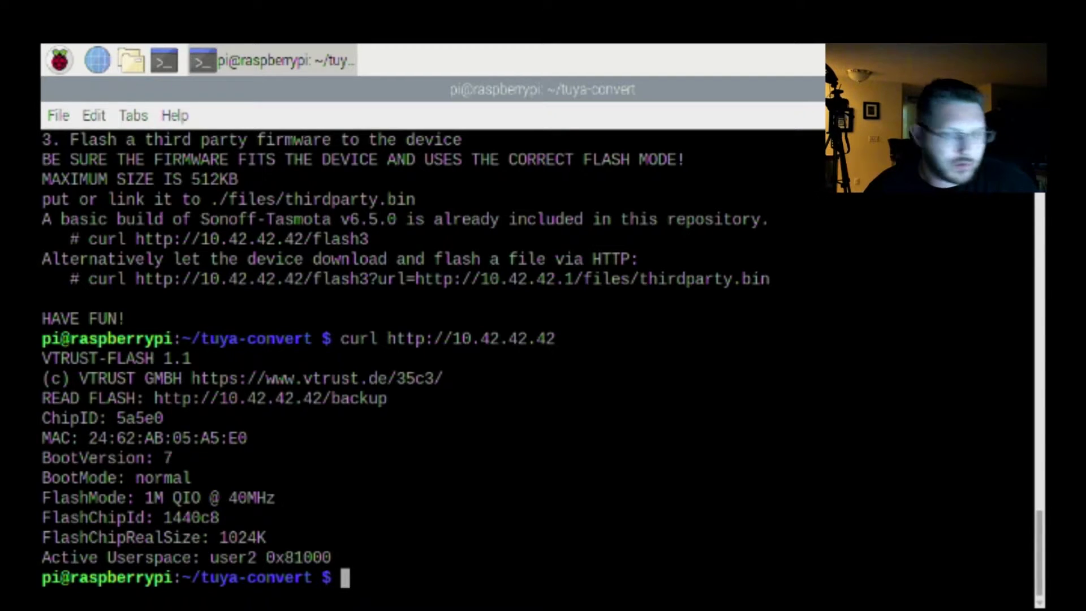
type("curl http:/")
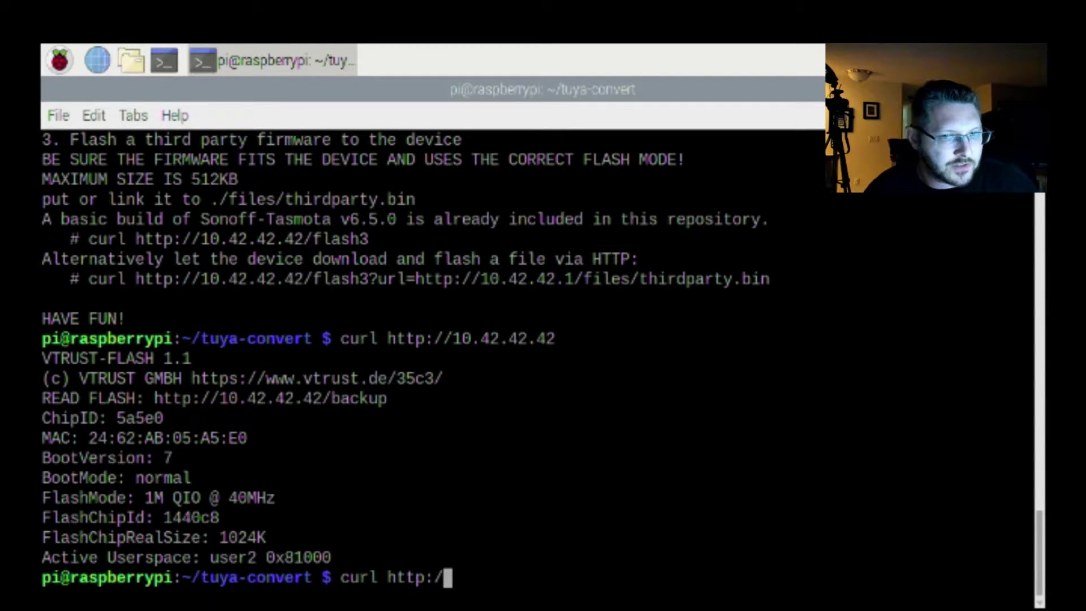
type("/10.42.4")
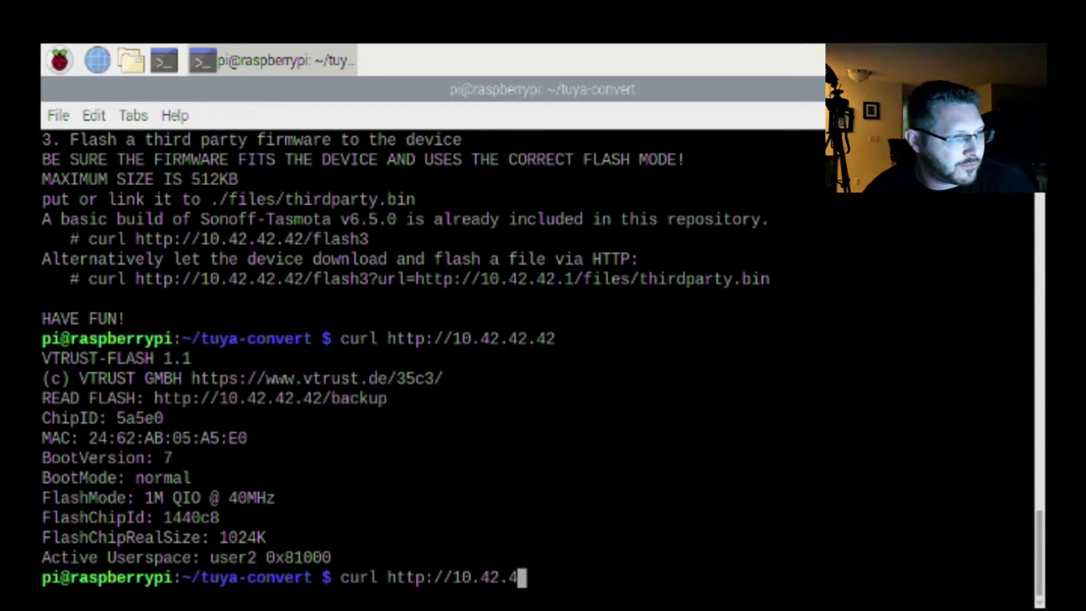
type("2.42/flash3")
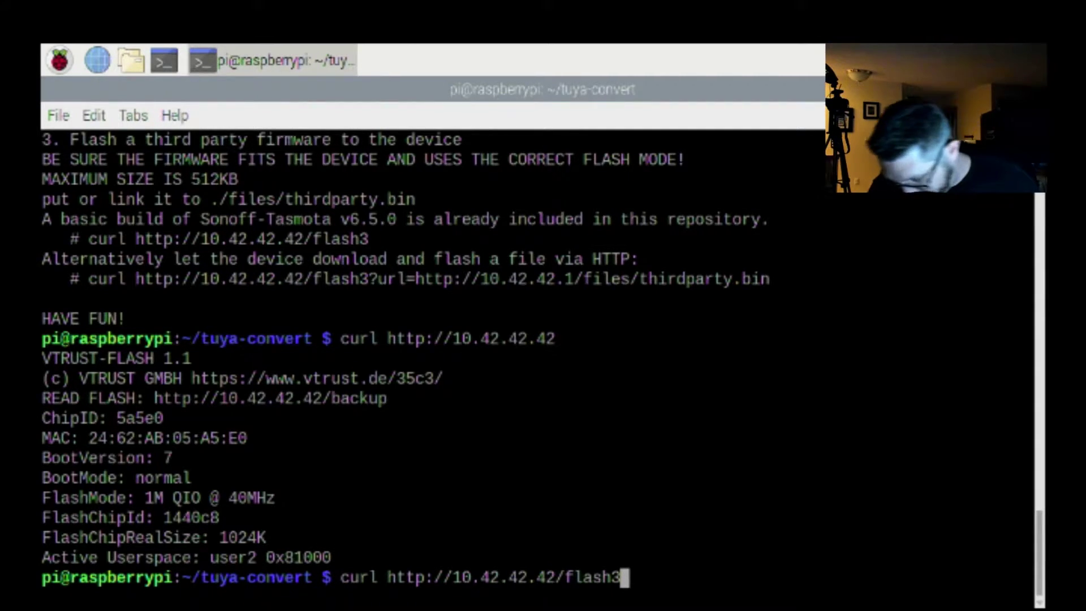
Send the flash3 request to the device, then rerun the status request and cancel it with Ctrl+C.
key("Return")
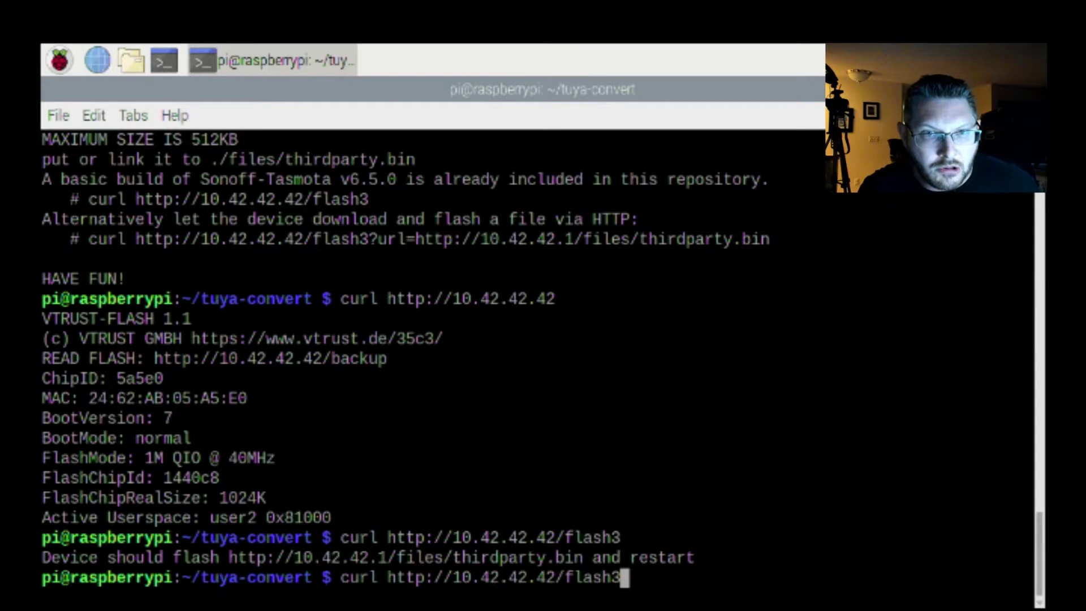
key("Return")
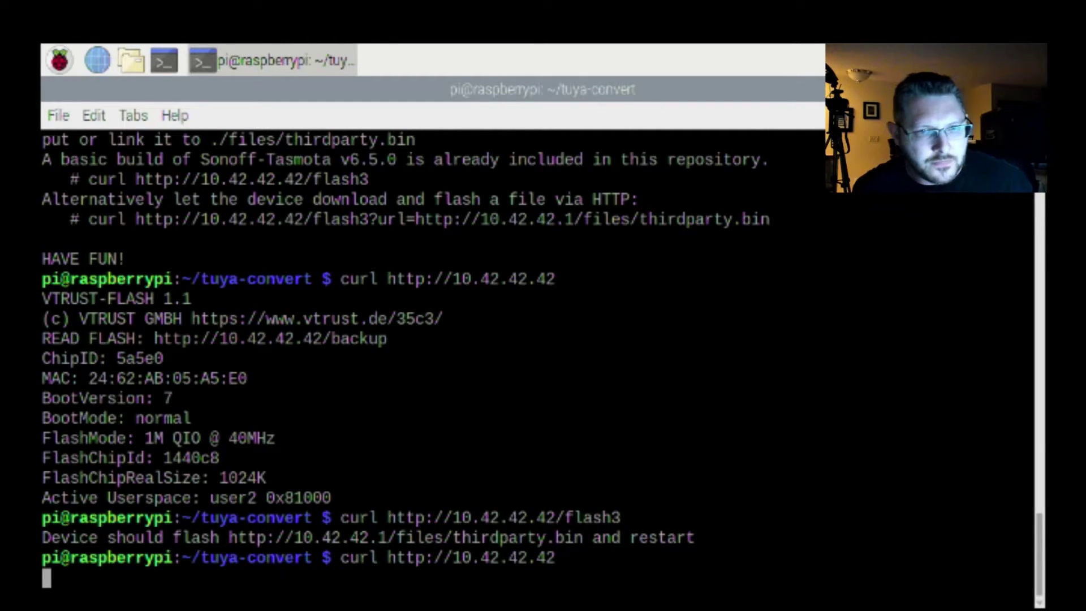
key("ctrl+c")
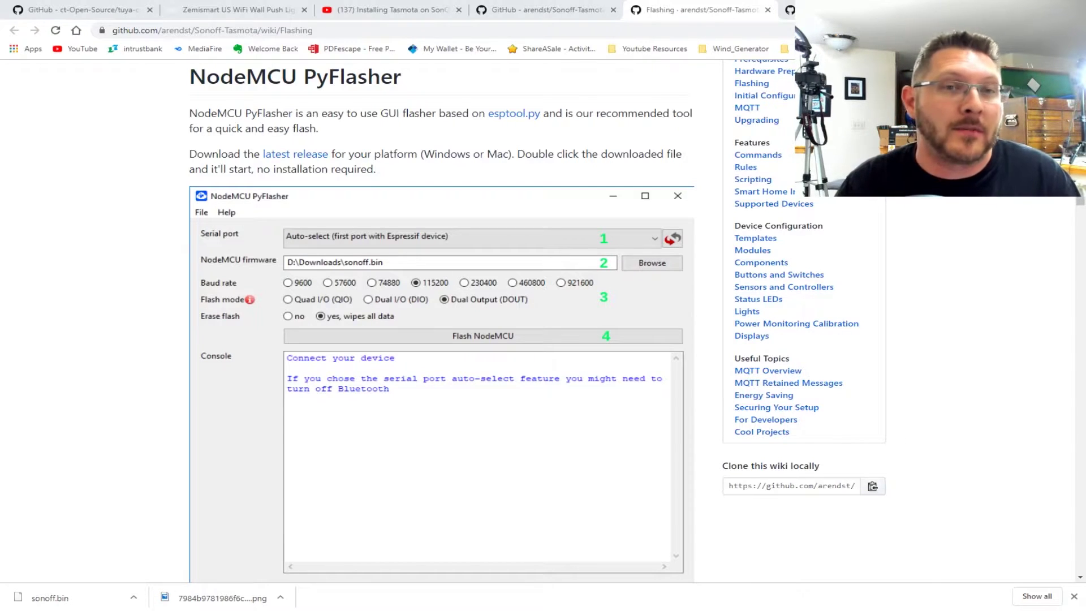
left_click(530, 5)
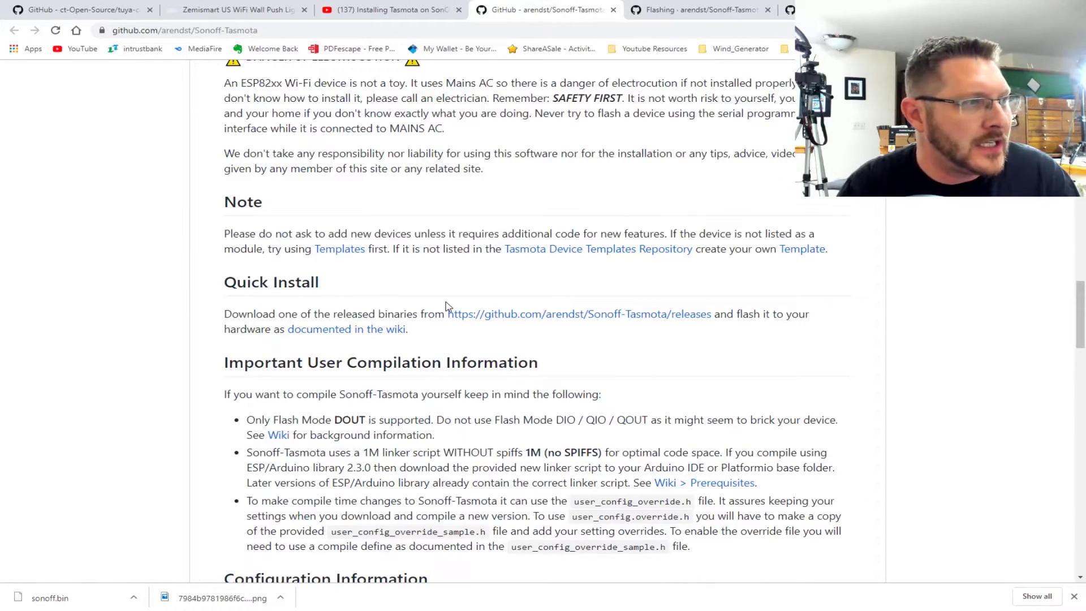
scroll(447, 306, "down", 6)
scroll(516, 287, "up", 11)
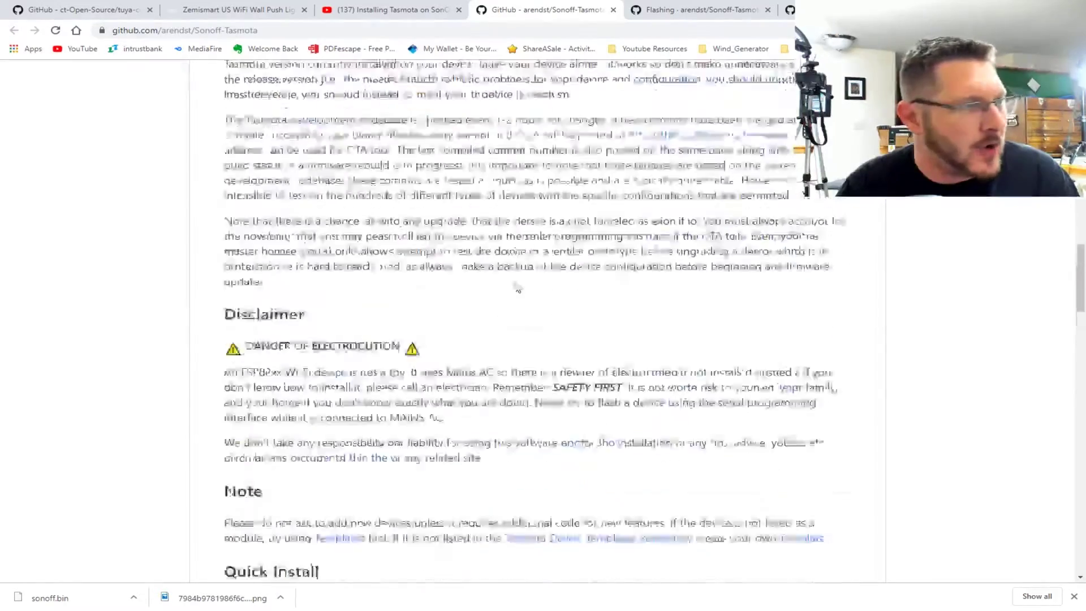
scroll(515, 286, "up", 10)
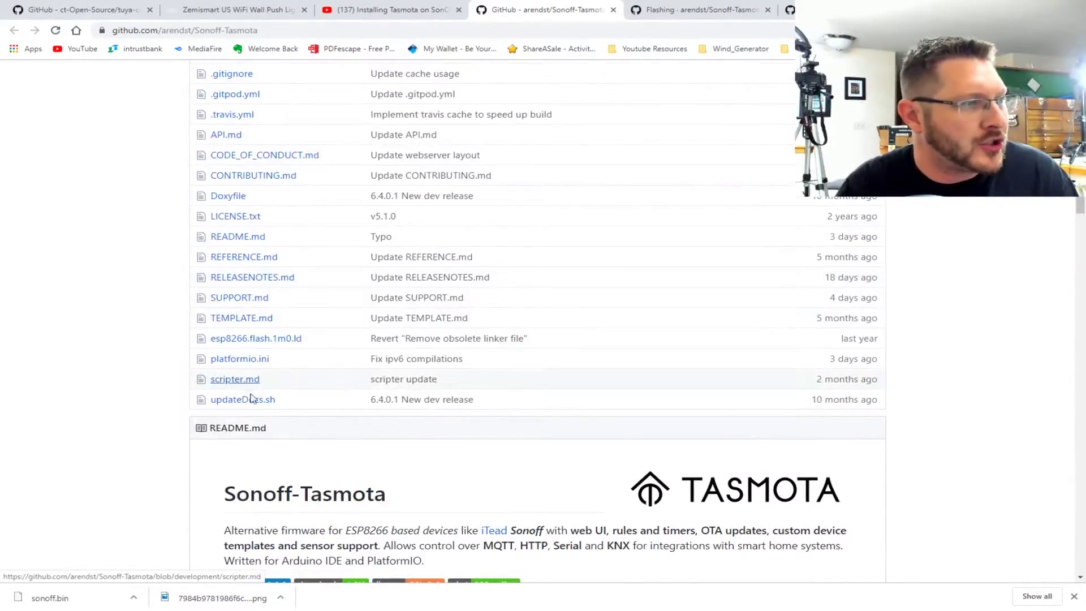
scroll(338, 378, "up", 6)
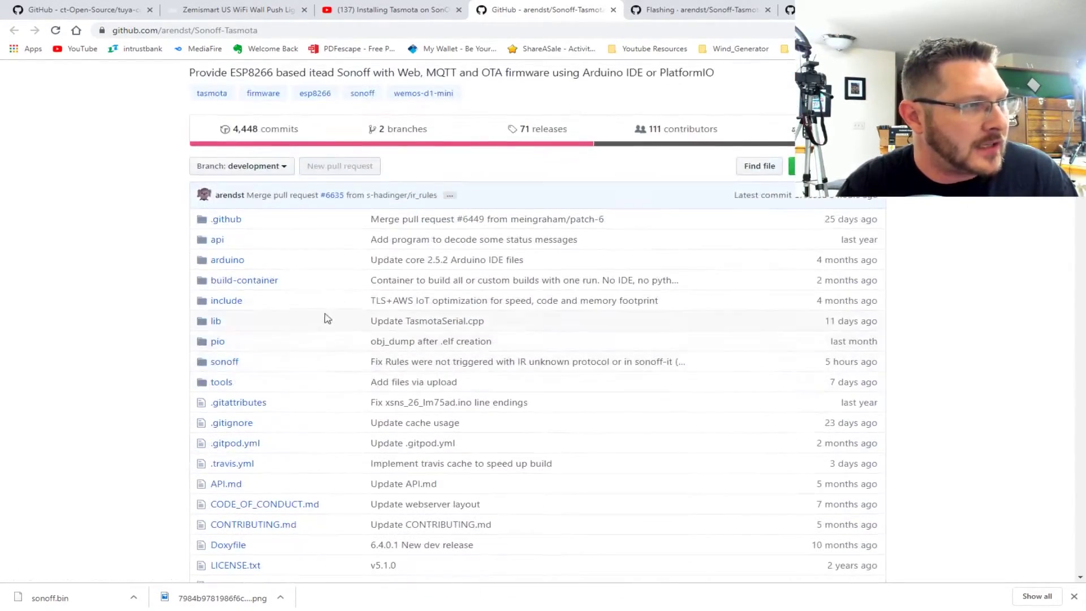
scroll(327, 319, "down", 20)
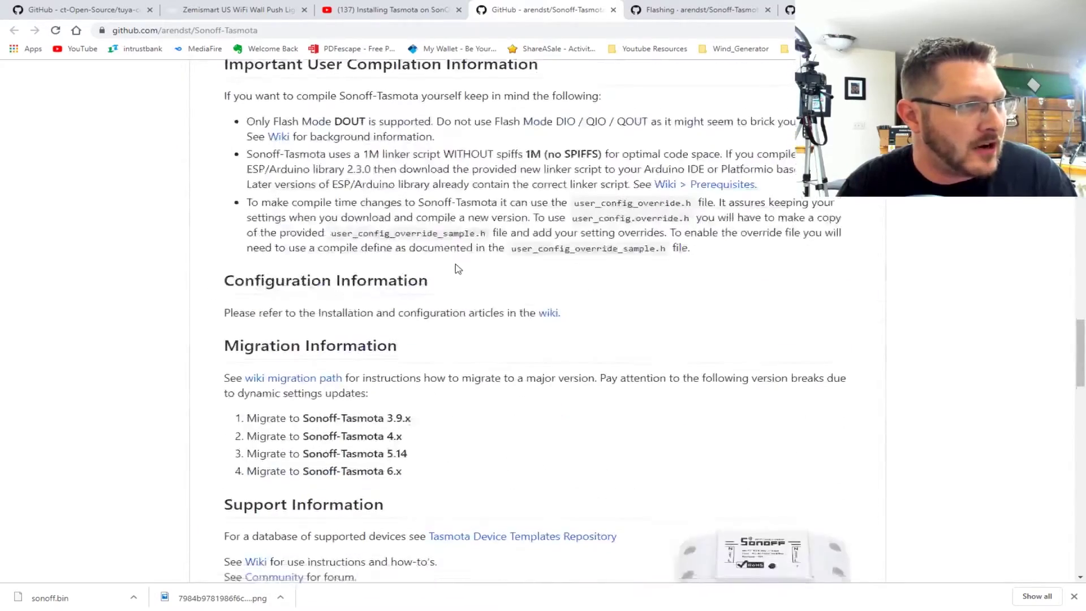
key("ctrl+Tab")
key("ctrl+Tab")
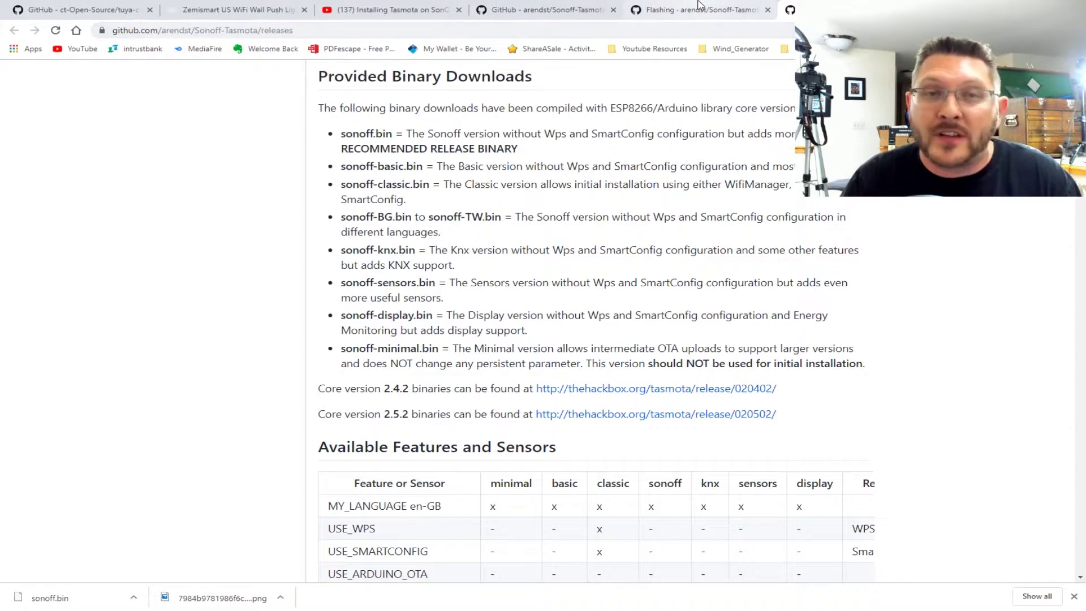
left_click(727, 5)
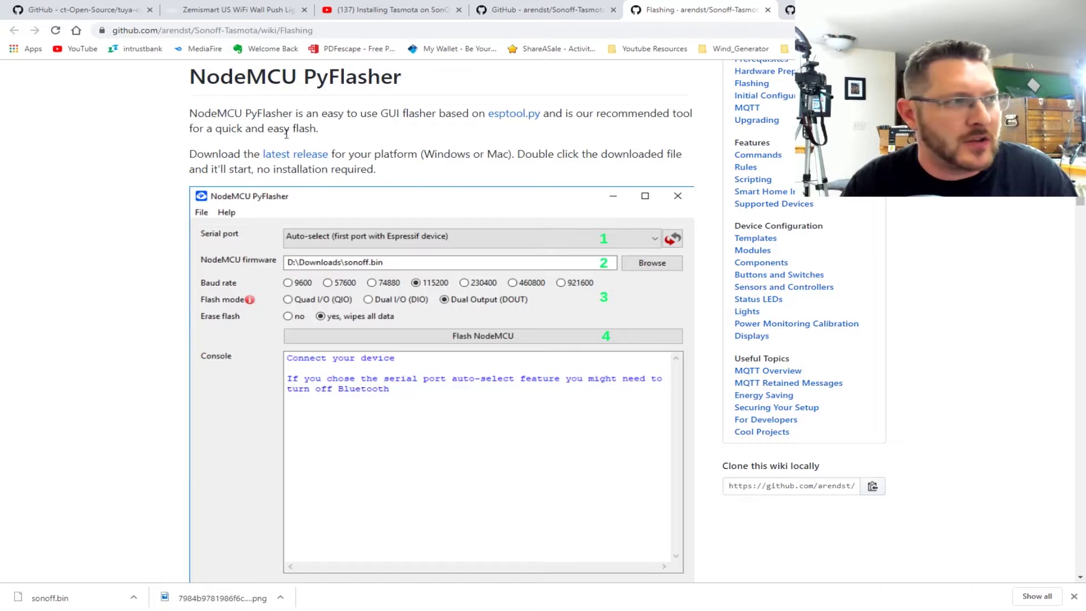
Open the nodemcu-pyflasher latest release page in a new browser tab.
right_click(295, 154)
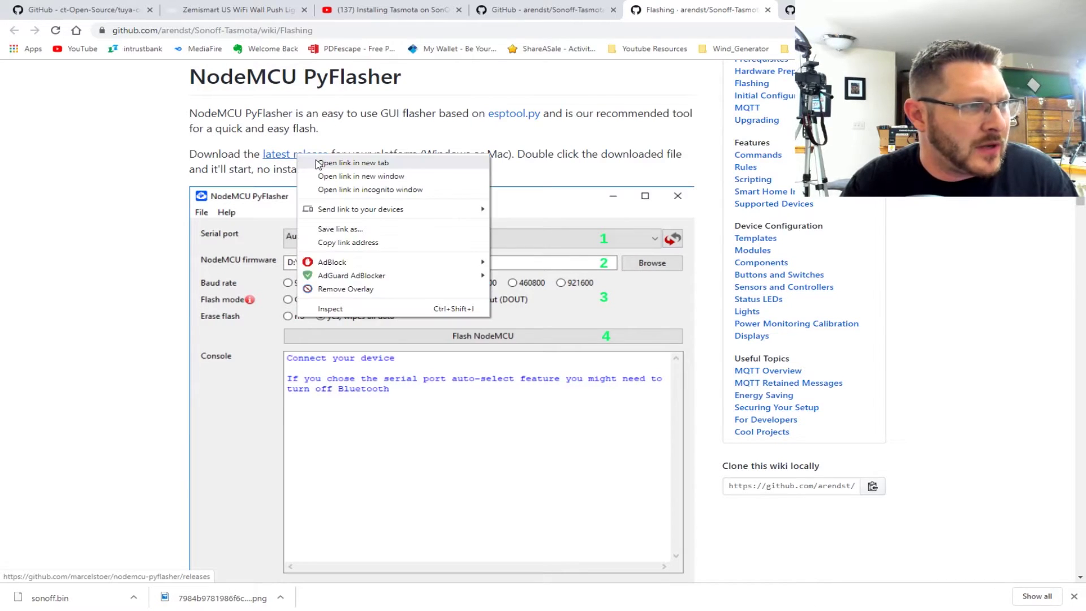
left_click(331, 162)
left_click(714, 10)
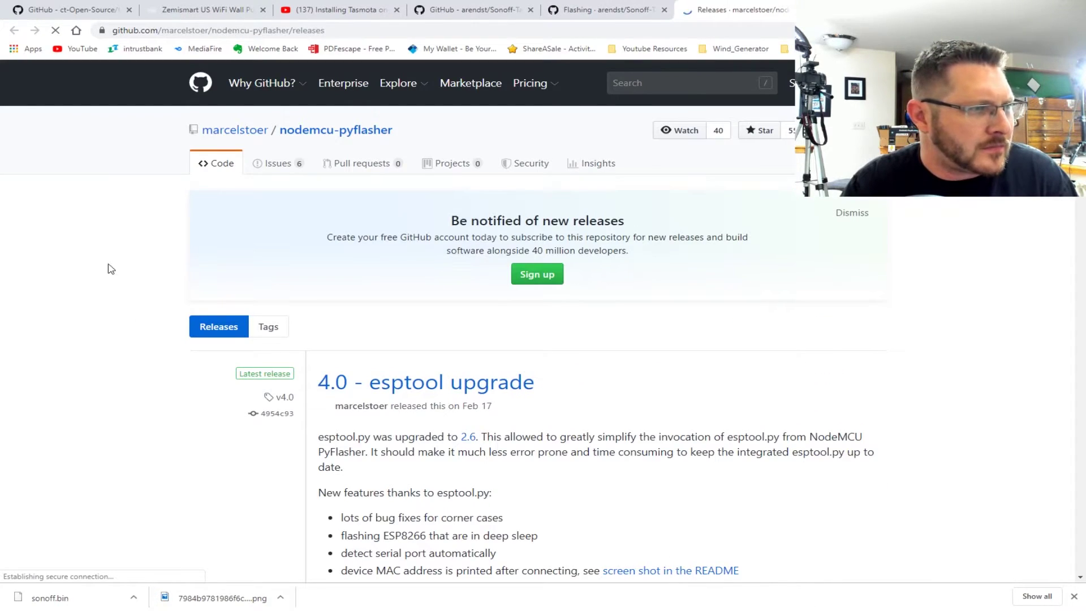
scroll(107, 266, "down", 3)
scroll(112, 260, "down", 3)
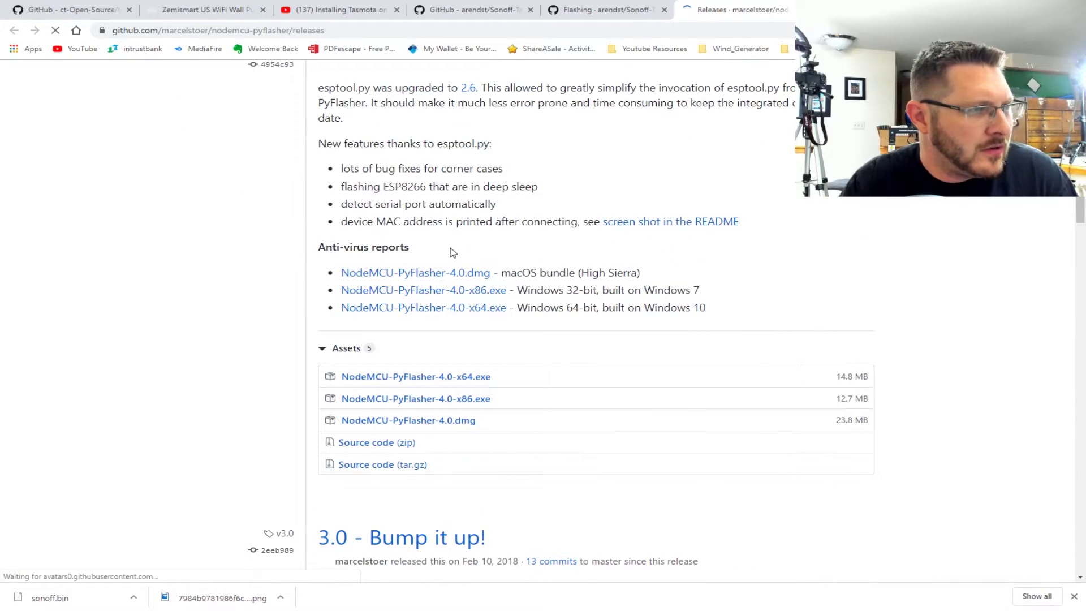
Download and run NodeMCU-PyFlasher-4.0-x64.exe, then reposition its window and list the serial ports.
left_click(437, 308)
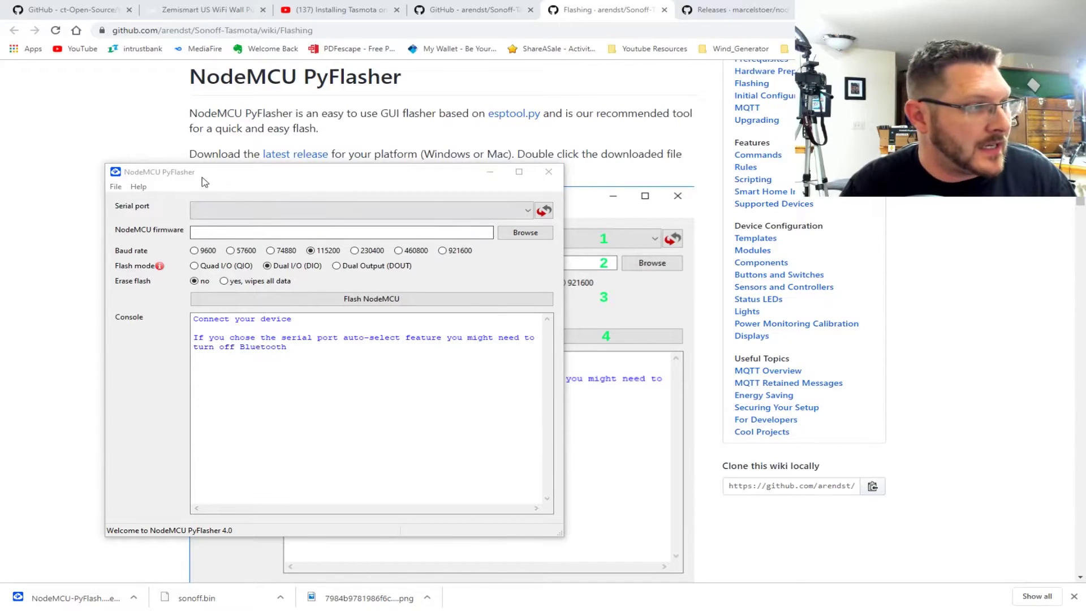
left_click_drag(210, 183, 231, 105)
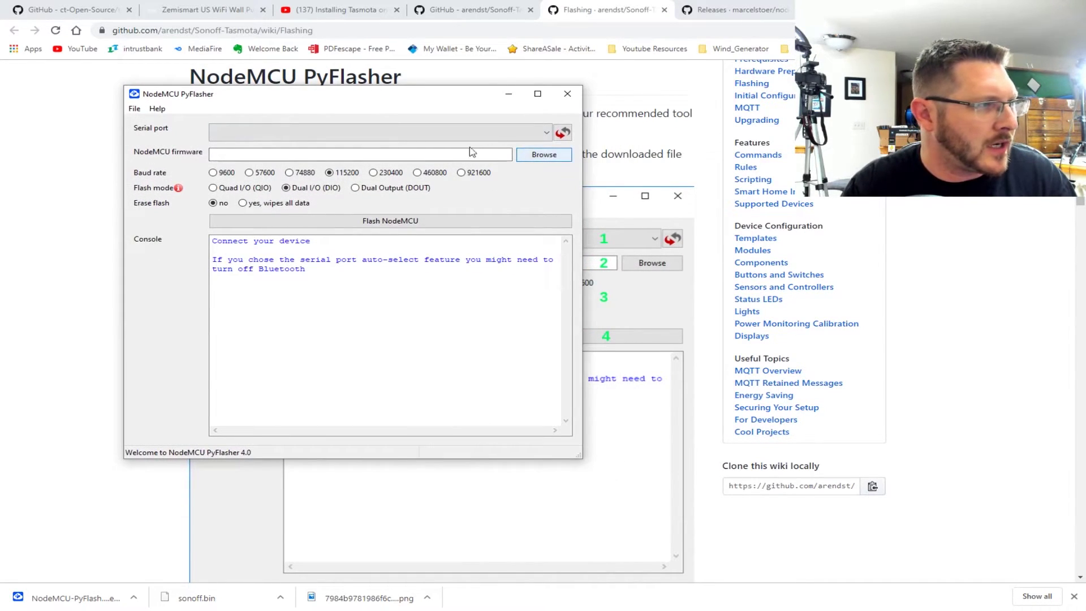
left_click(434, 134)
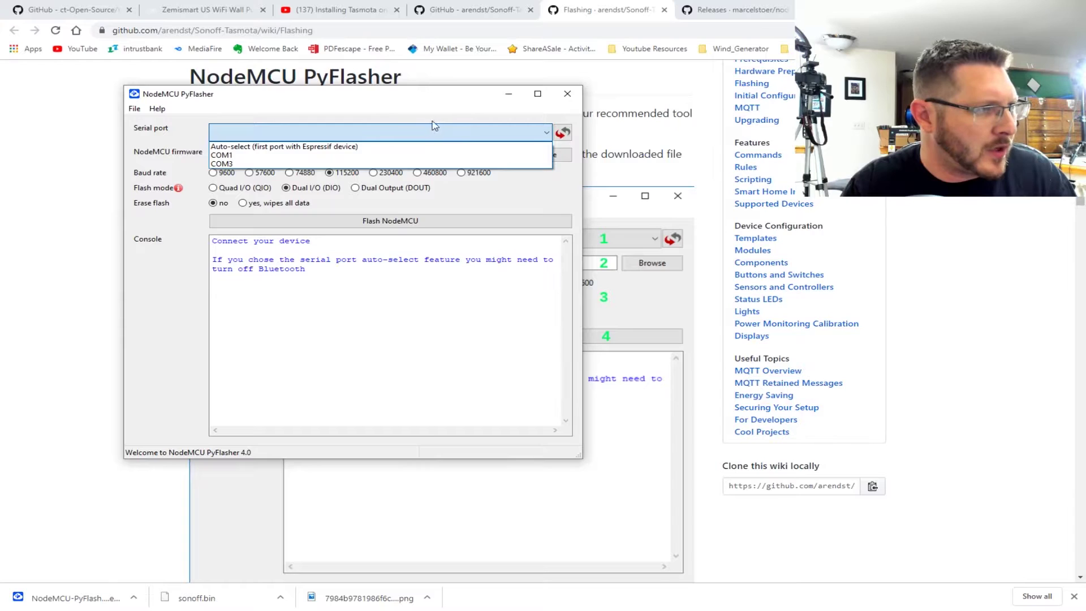
left_click(437, 120)
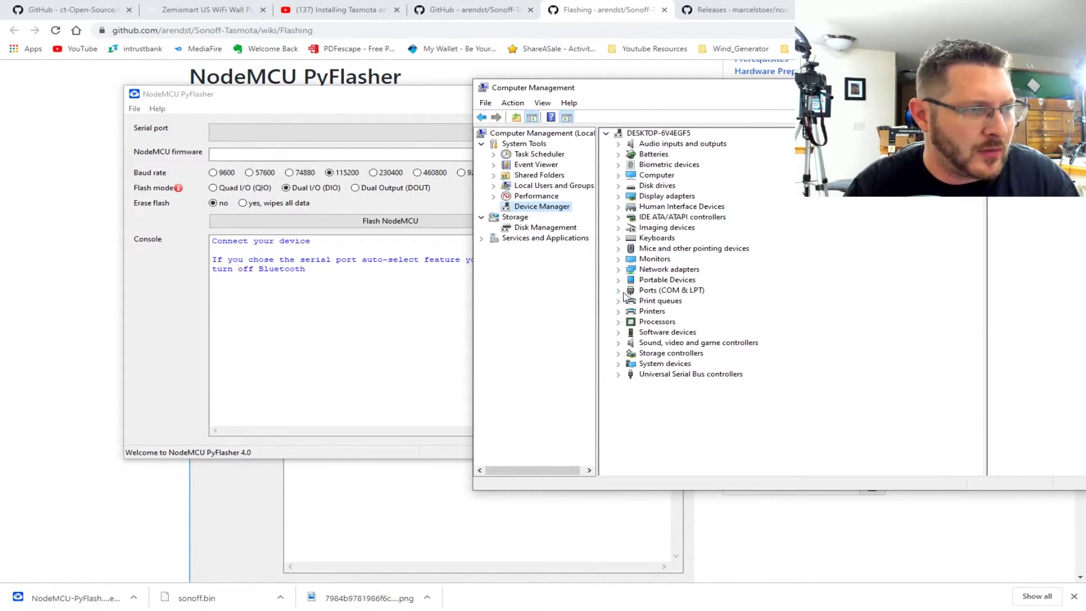
left_click(619, 290)
left_click(730, 311)
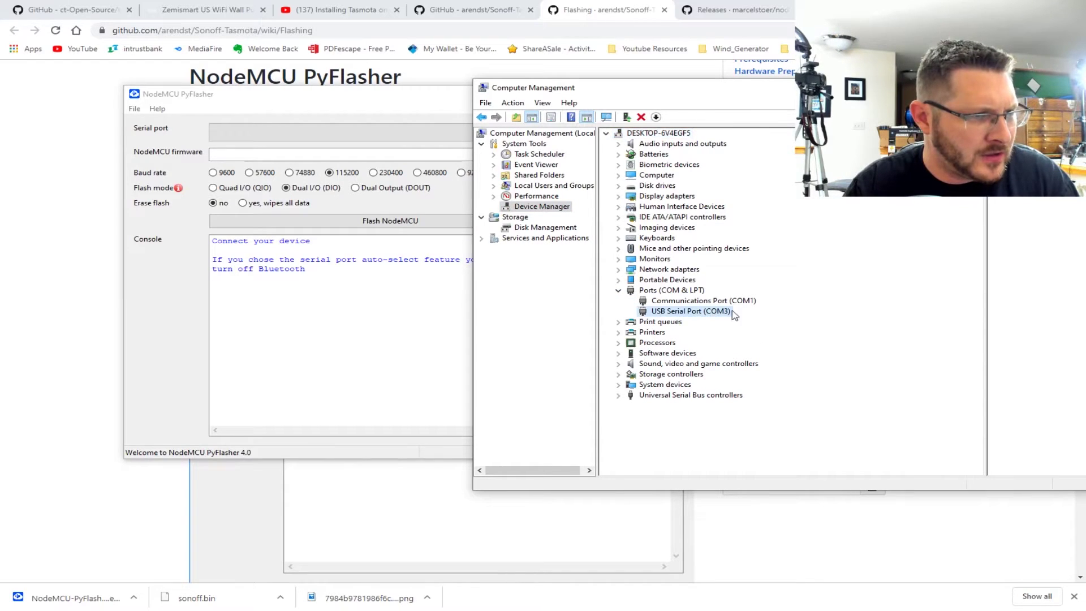
left_click_drag(623, 87, 512, 101)
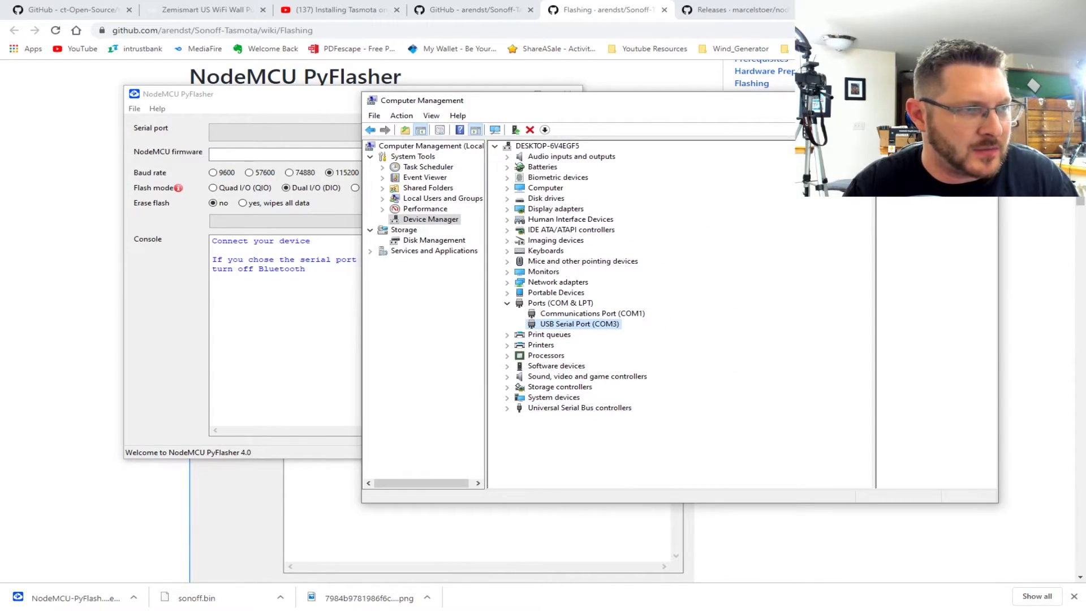
left_click(934, 100)
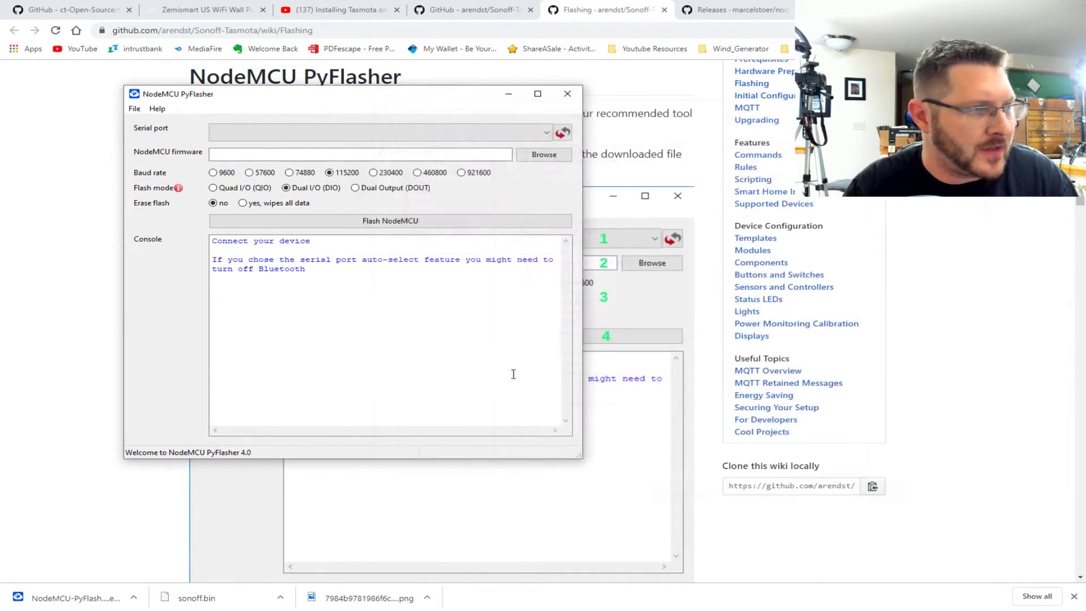
Select COM3 as the serial port and sonoff.bin from the Desktop as the firmware.
left_click(249, 133)
left_click(251, 163)
left_click(288, 157)
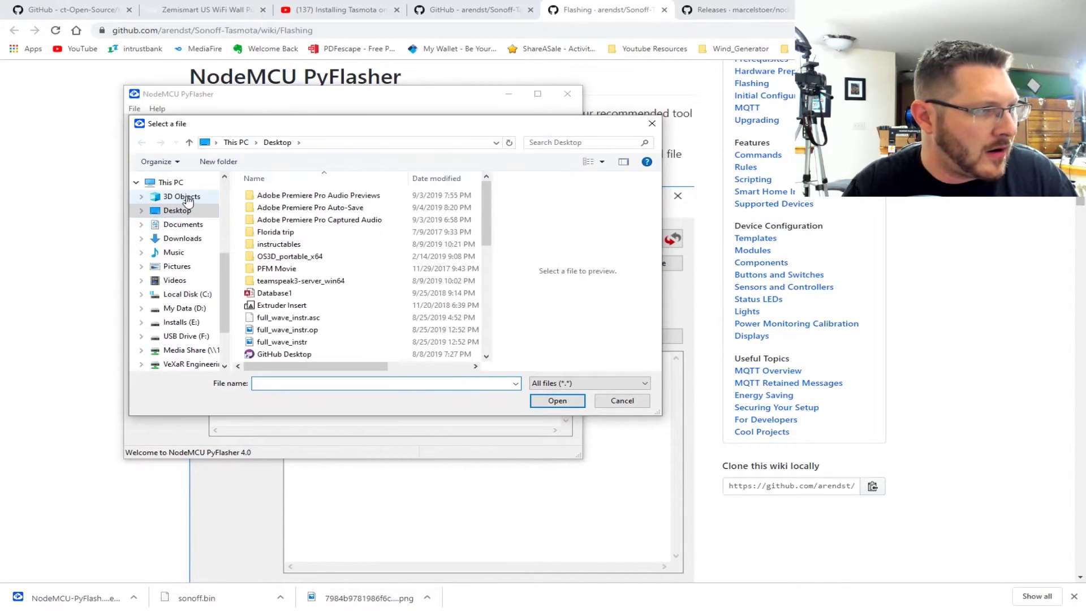
left_click(339, 318)
scroll(339, 306, "down", 10)
left_click(289, 281)
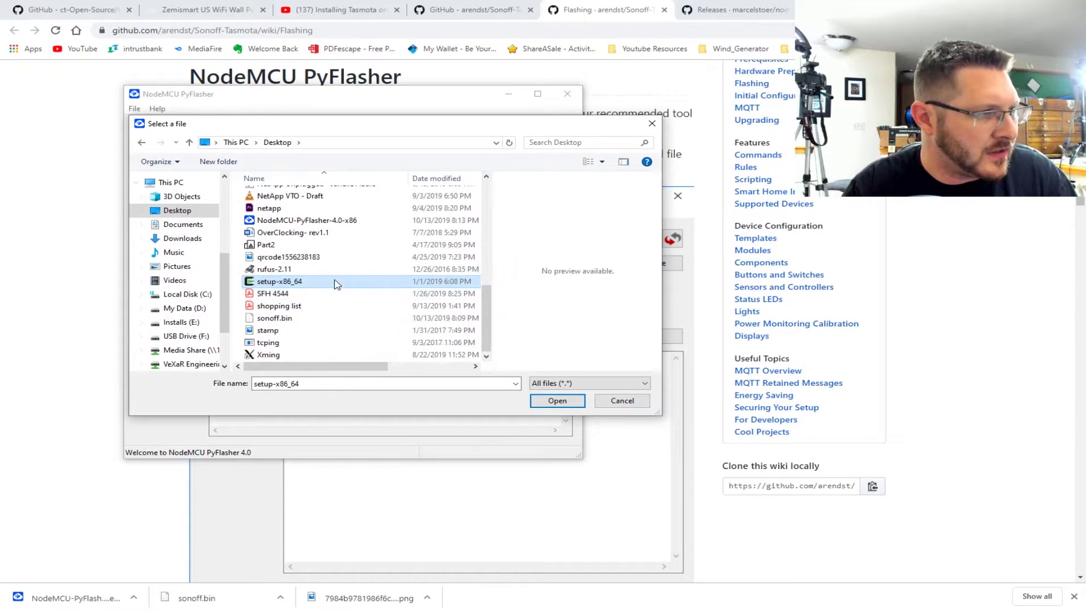
double_click(274, 318)
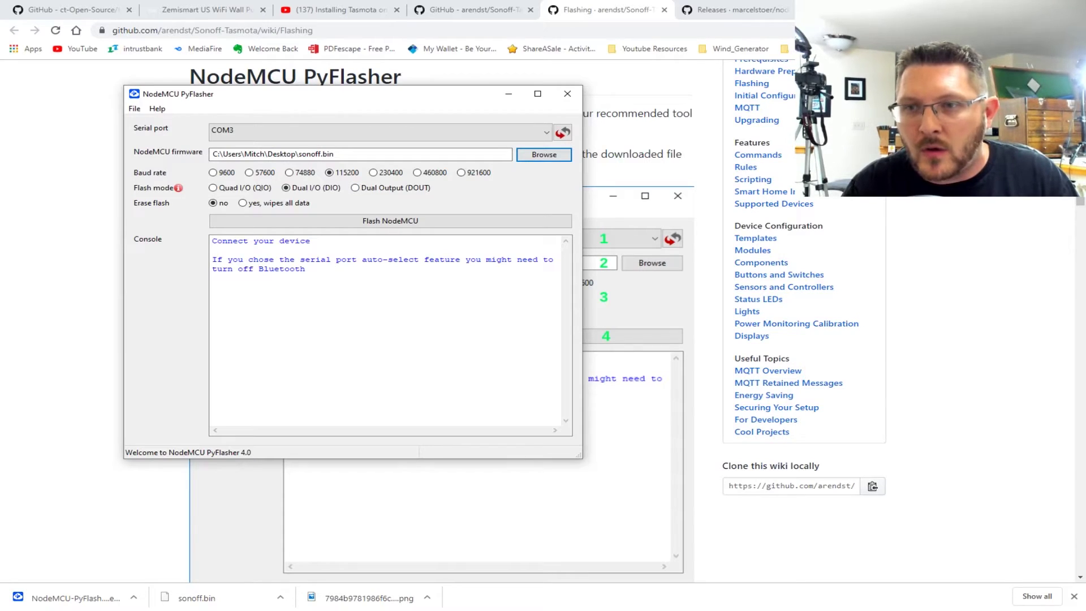
Following the note, set Quad I/O (QIO) flash mode and full erase, then start flashing.
key("alt+Tab")
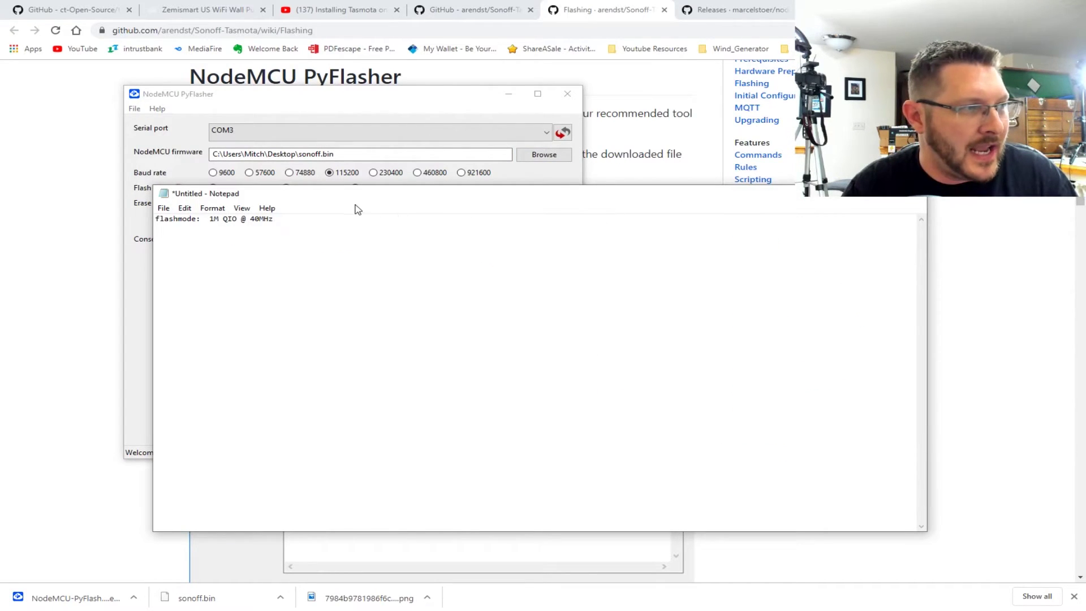
left_click_drag(333, 193, 472, 274)
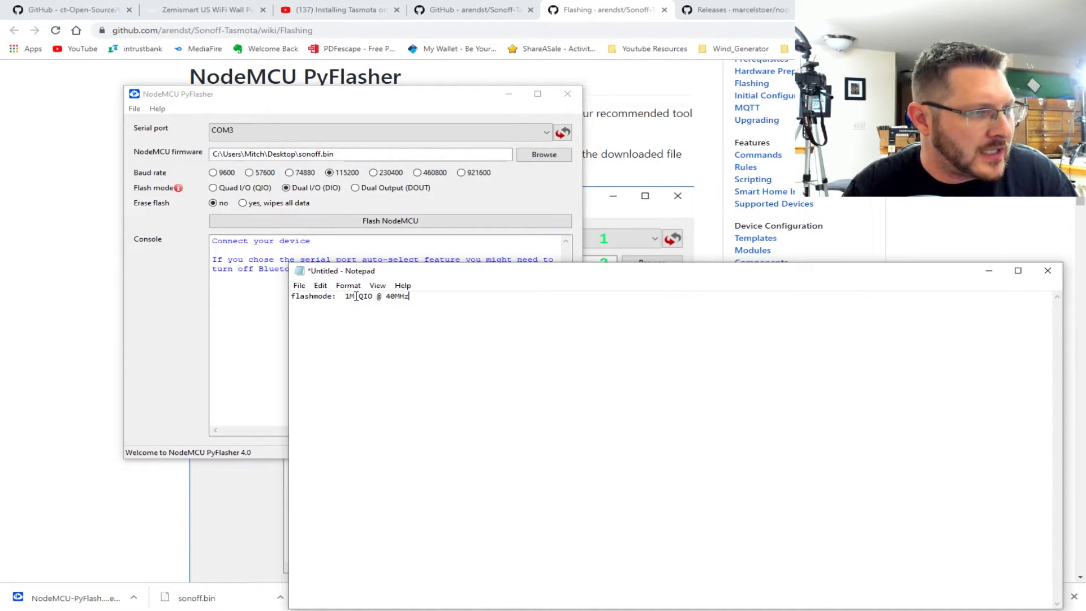
left_click(230, 191)
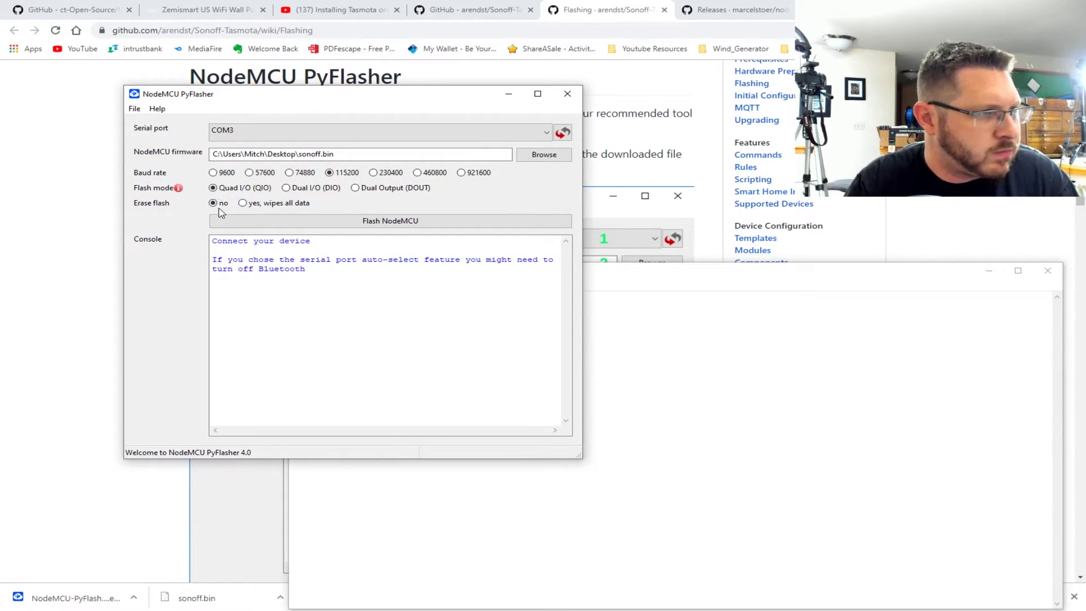
left_click(245, 204)
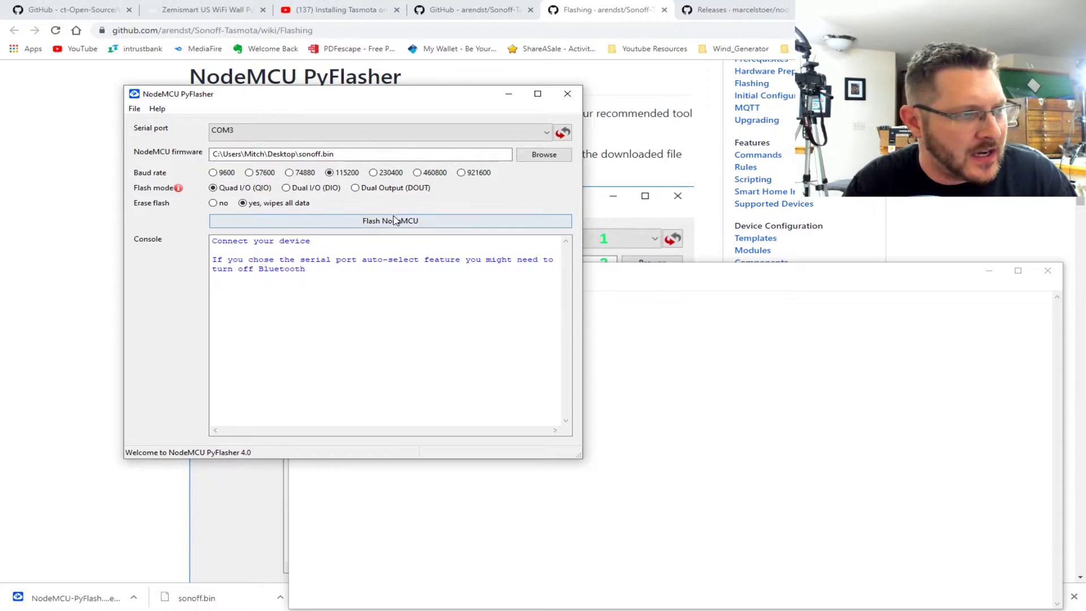
left_click(463, 220)
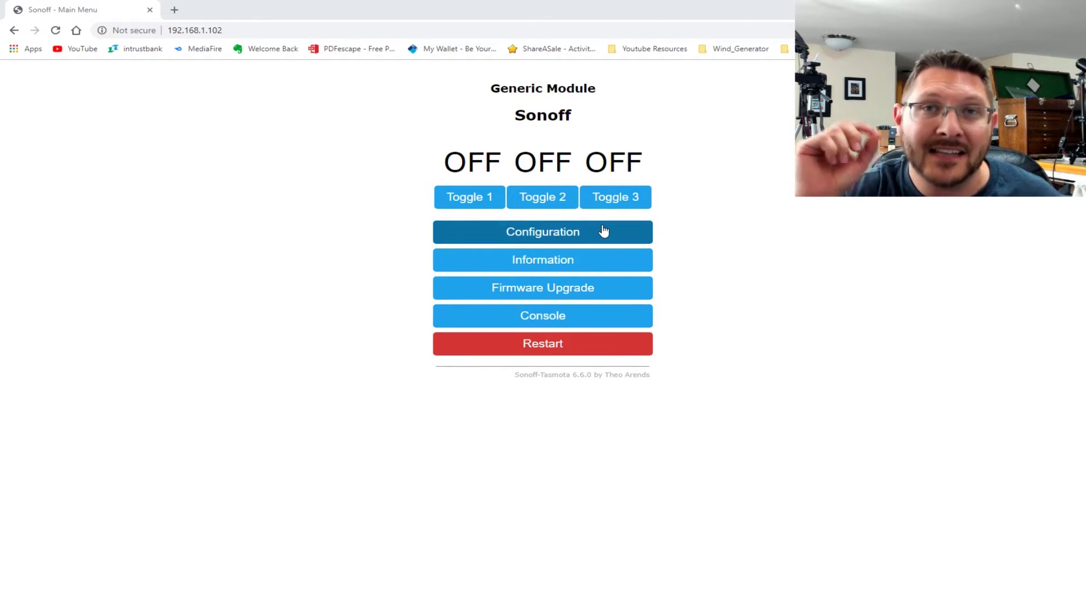
Open Configuration > Configure Module to view the Generic (18) relay and button GPIO assignments.
left_click(567, 238)
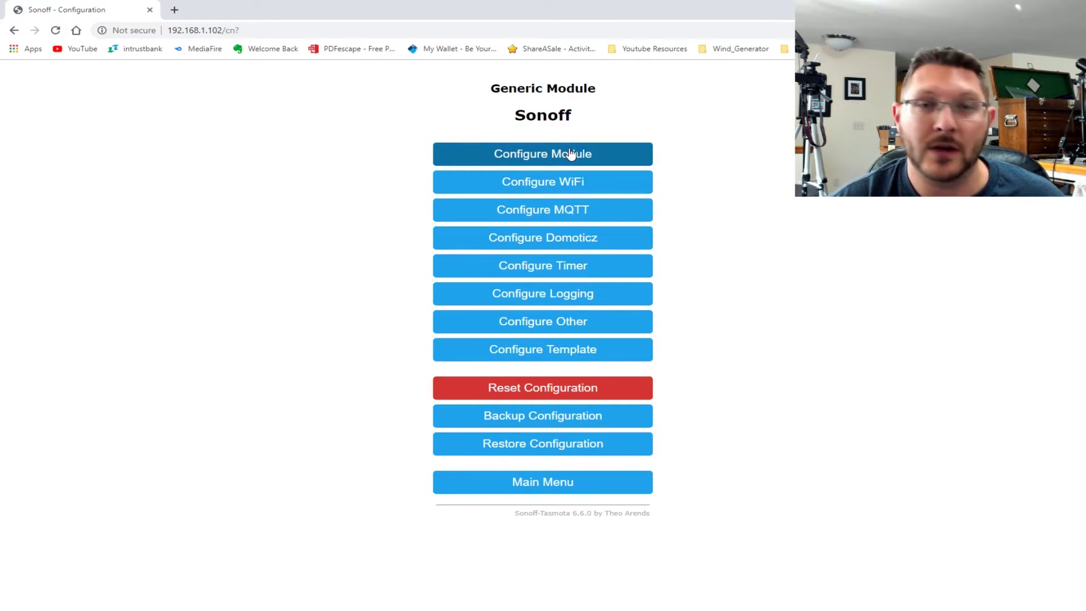
left_click(545, 165)
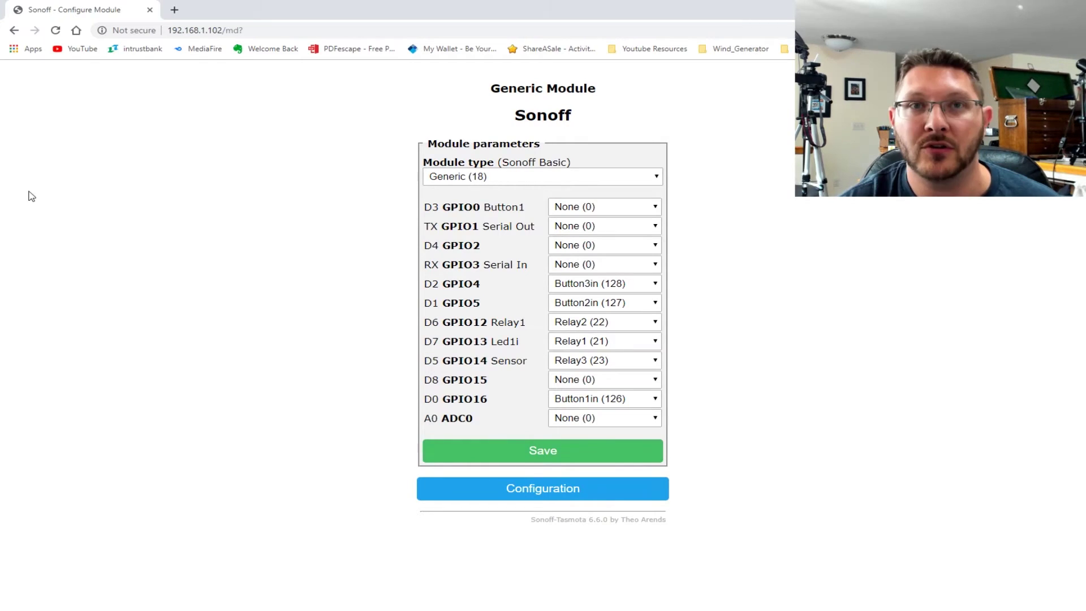
Leave the Configure Module page and return to the Configuration menu.
left_click(571, 490)
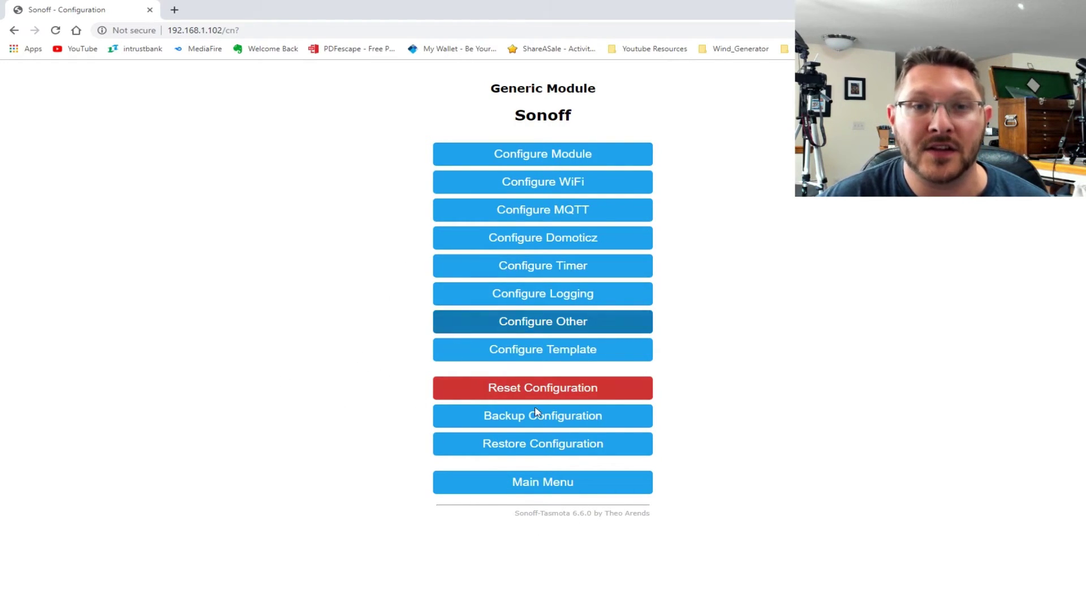
In the device console, type setoption1 1 then setoption13 1, clear the field, and return to Main Menu.
left_click(543, 490)
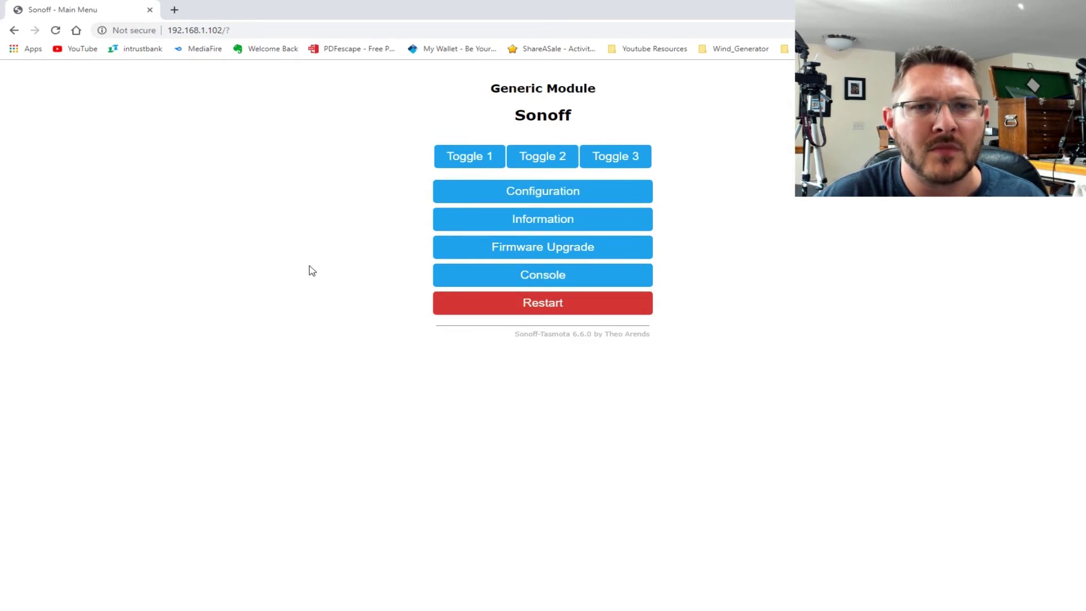
left_click(547, 328)
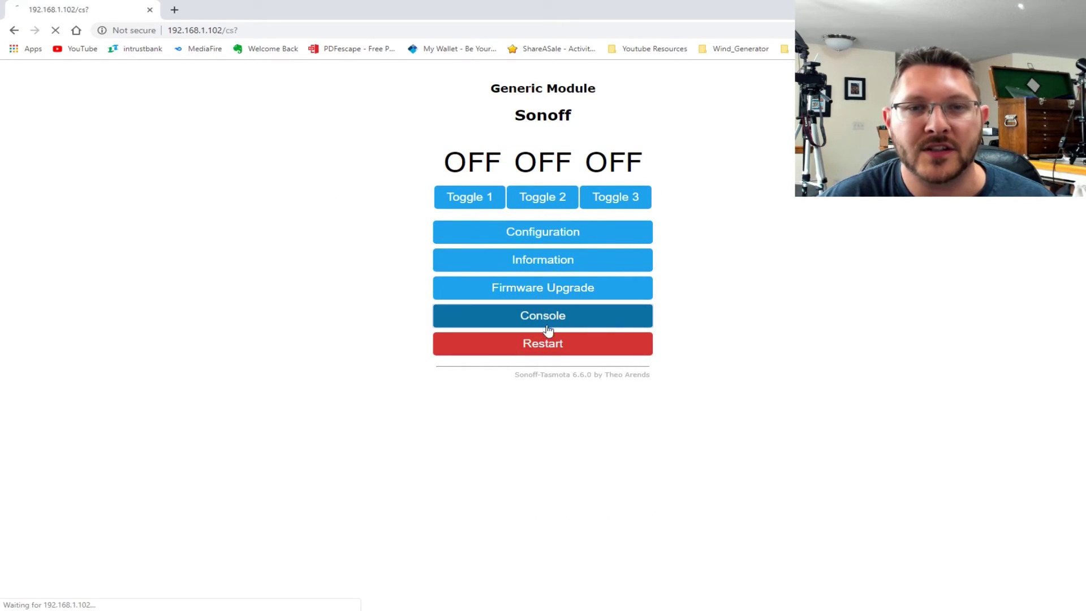
left_click(93, 365)
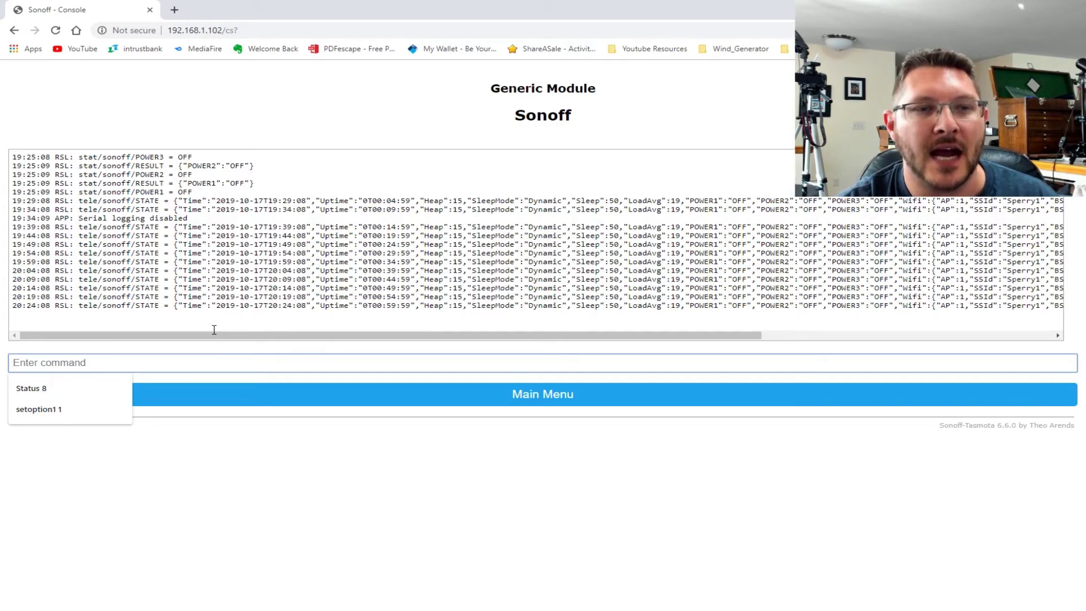
type("set")
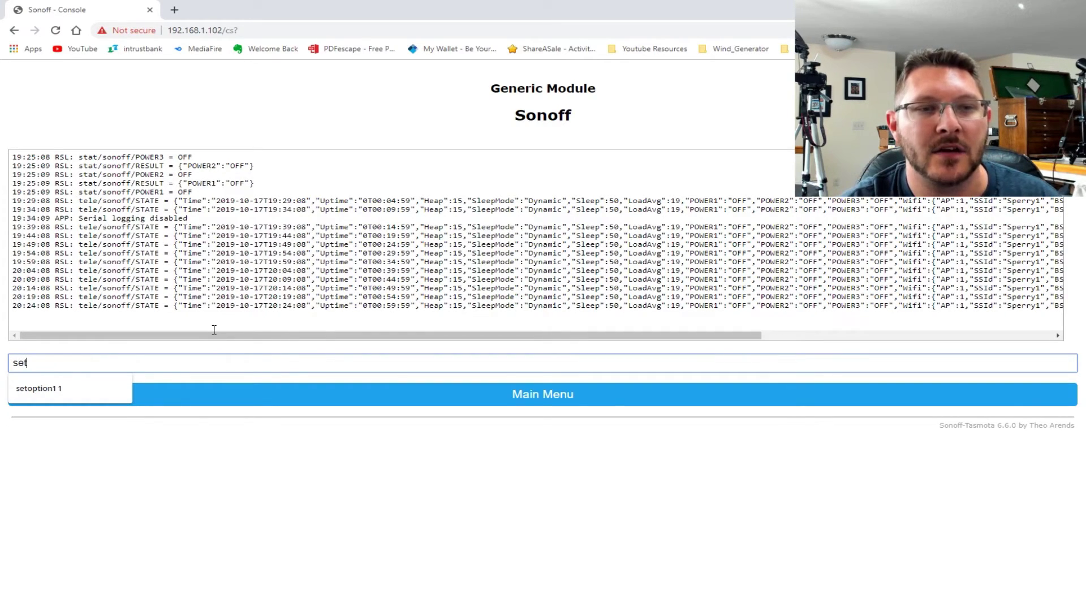
type("option1")
key("BackSpace")
key("BackSpace")
key("BackSpace")
key("BackSpace")
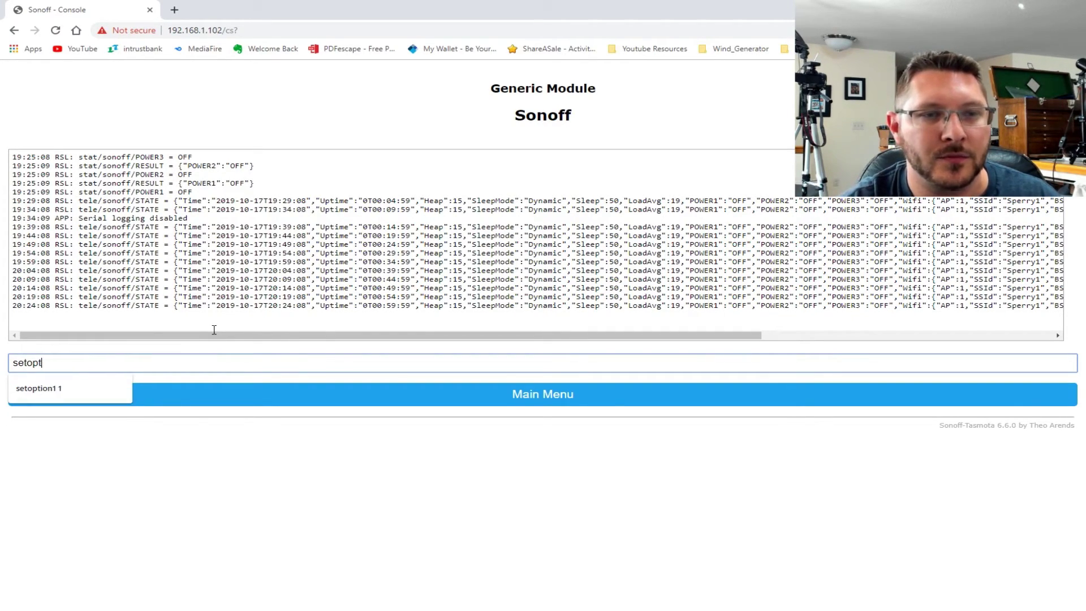
key("BackSpace")
key("BackSpace")
key("BackSpace")
key("BackSpace")
key("BackSpace")
key("BackSpace")
type("setop")
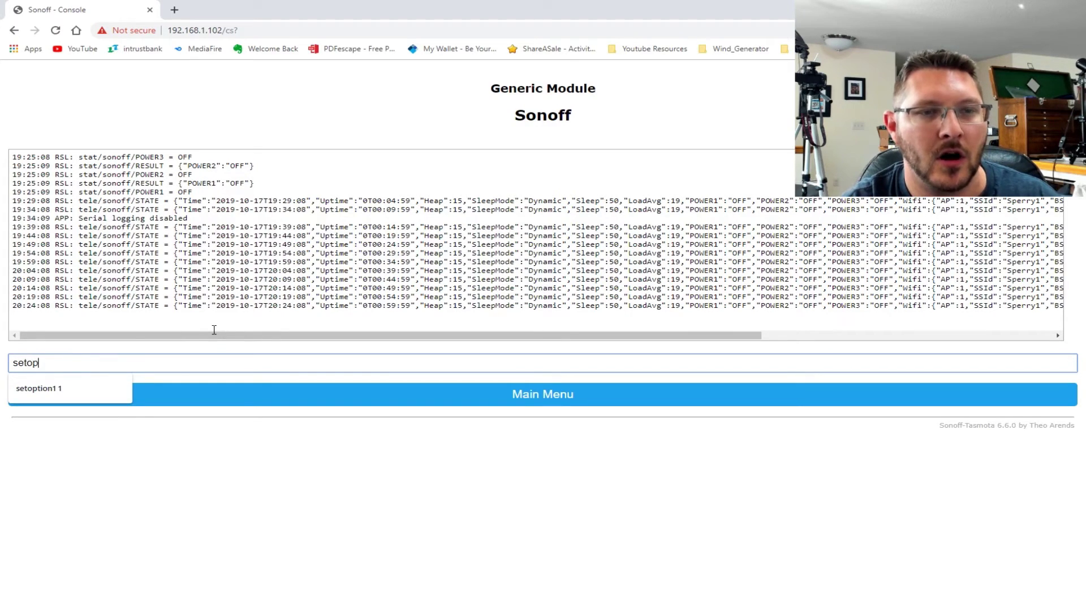
type("tion1 1")
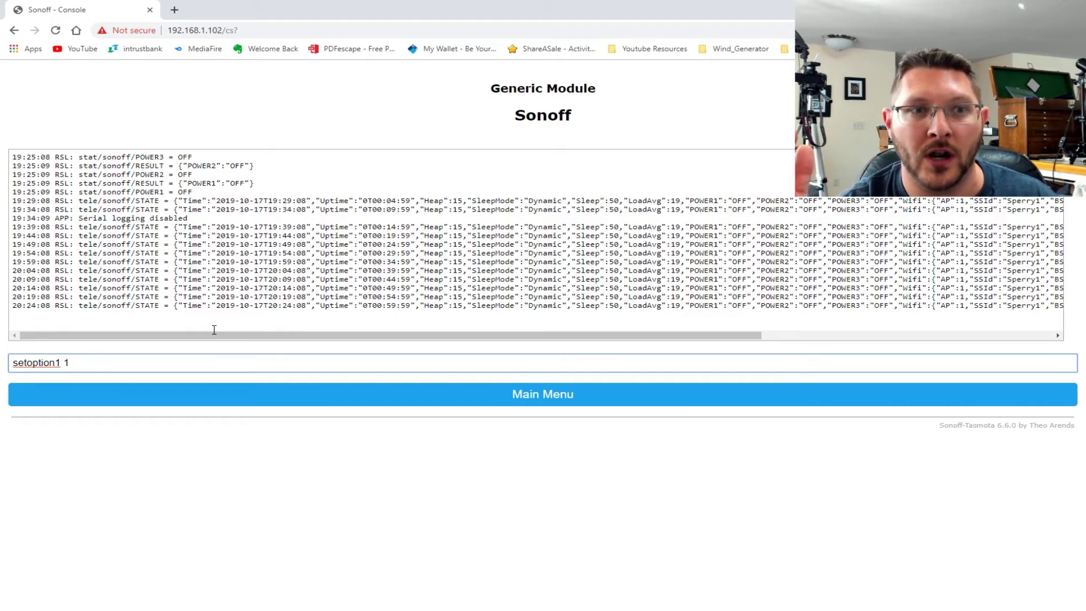
key("BackSpace")
key("BackSpace")
key("BackSpace")
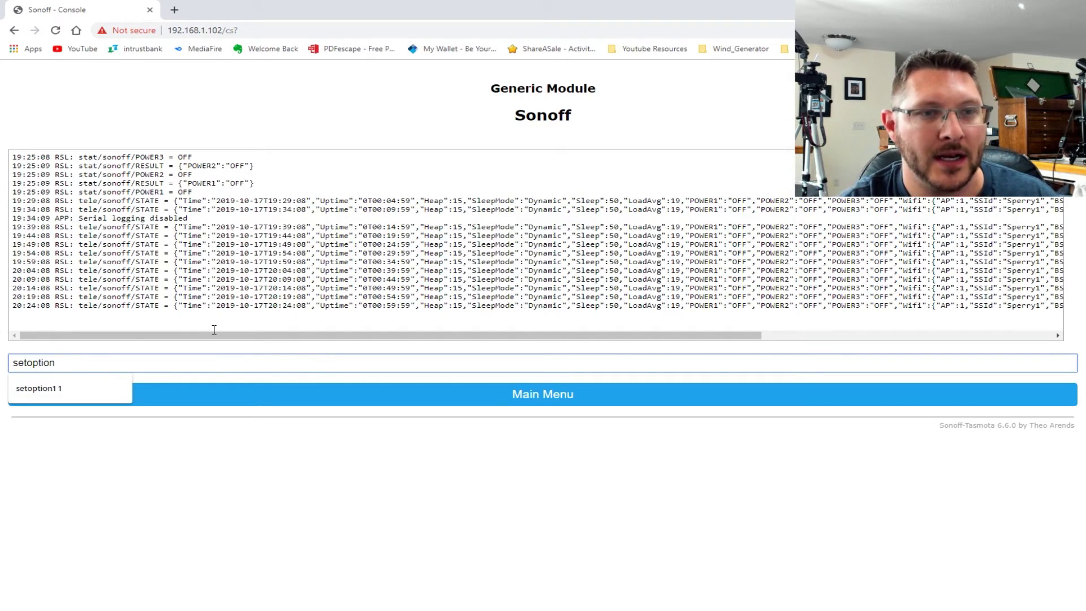
type("13 ")
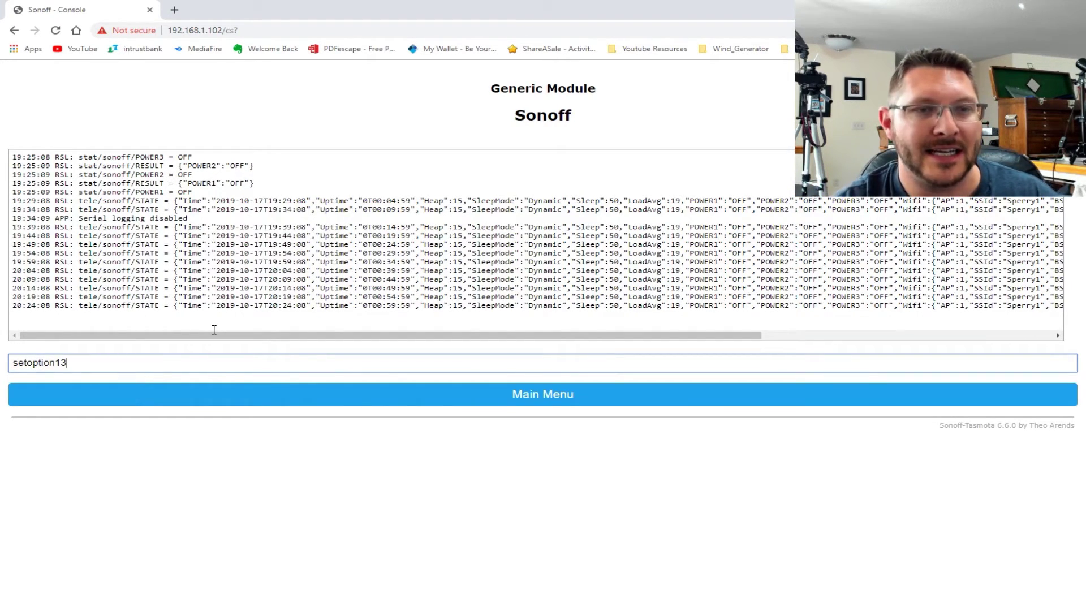
type("1")
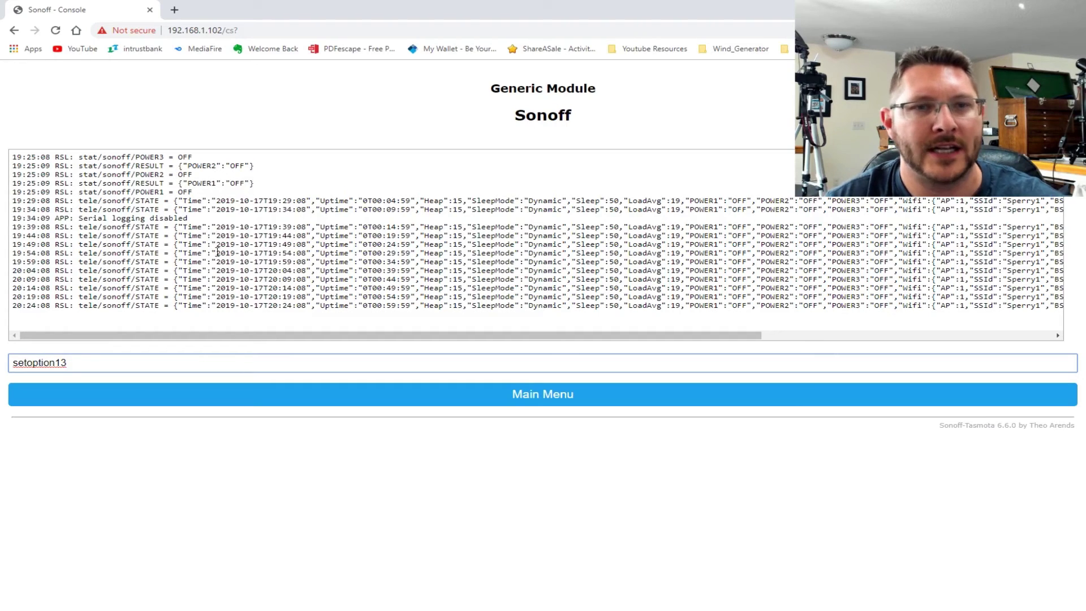
key("BackSpace")
key("BackSpace")
key("BackSpace")
key("BackSpace")
key("BackSpace")
key("BackSpace")
key("BackSpace")
key("BackSpace")
key("BackSpace")
key("BackSpace")
key("BackSpace")
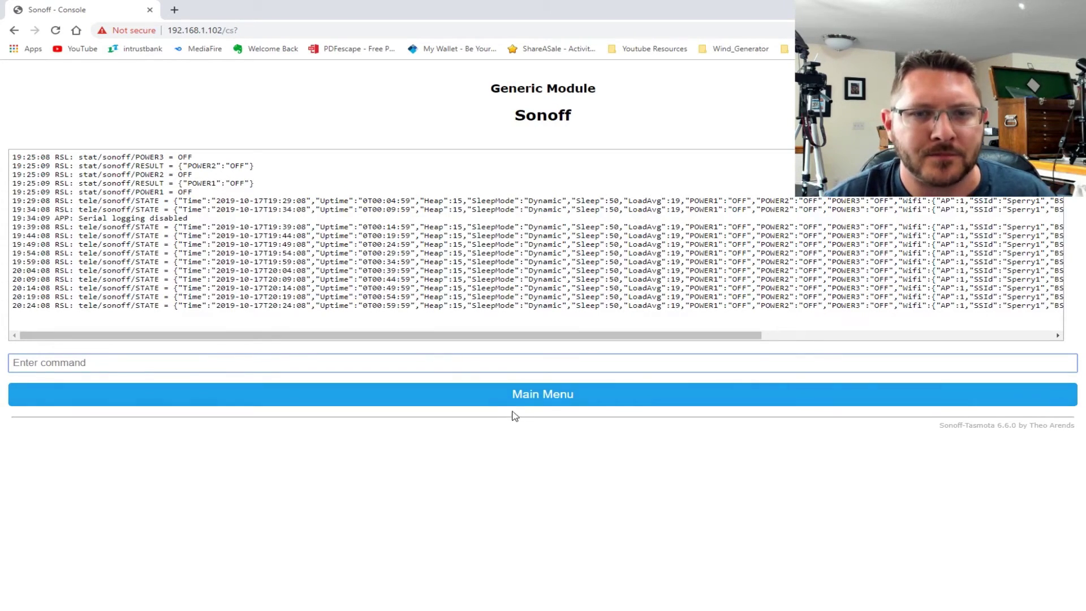
left_click(515, 396)
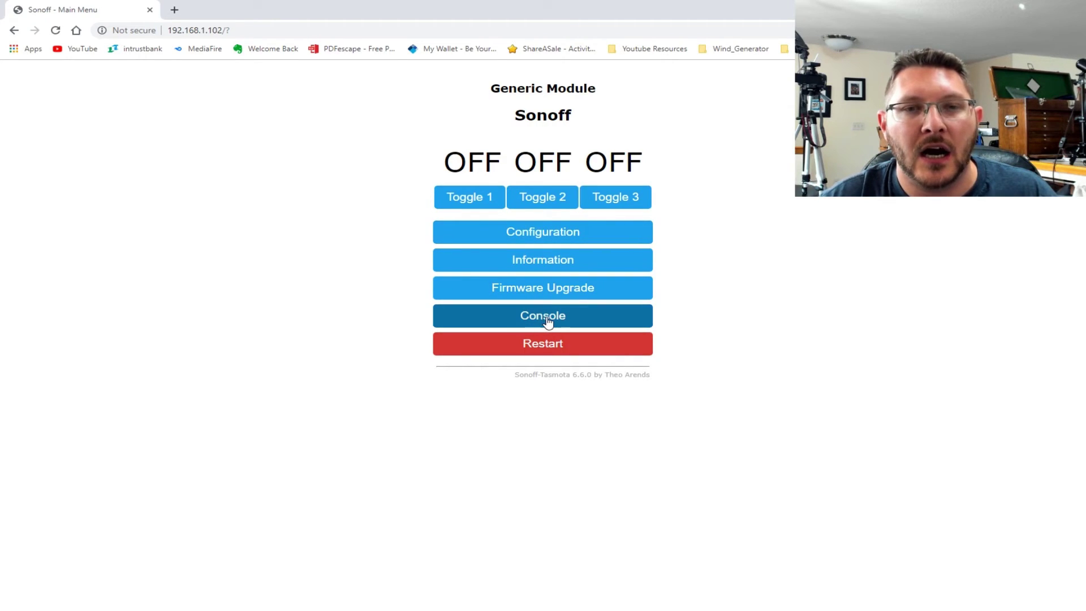
Start a Backup Configuration download from the Configuration menu and cancel the Save As dialog.
left_click(548, 228)
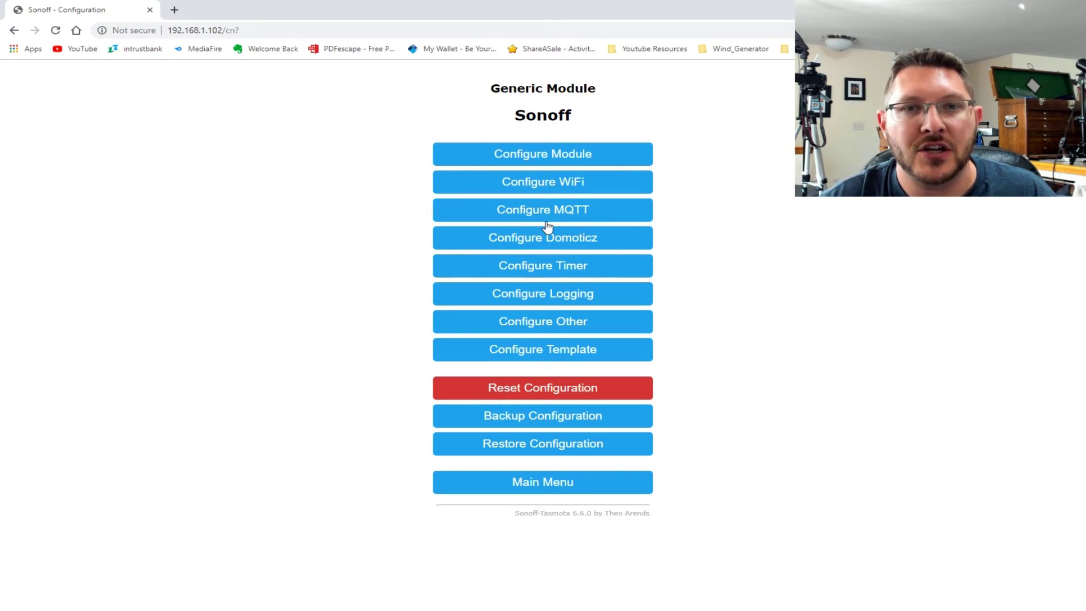
left_click(569, 421)
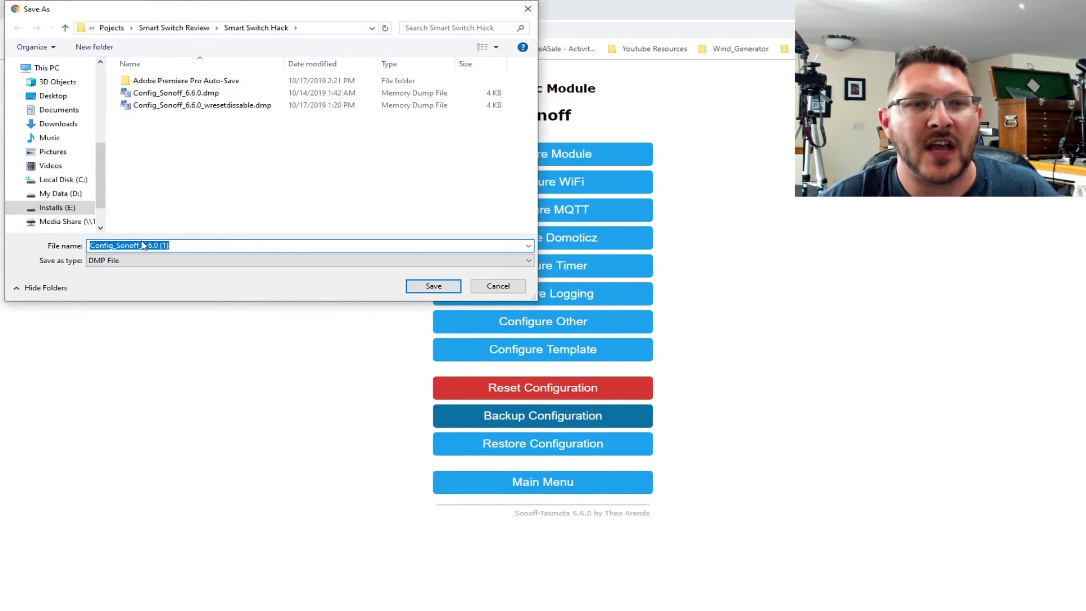
left_click(512, 288)
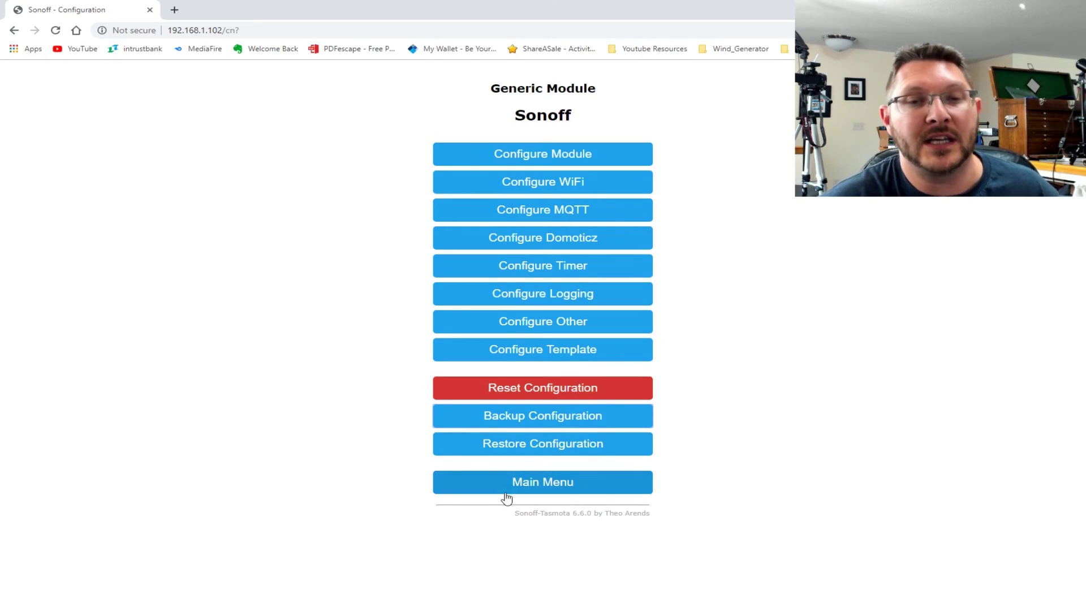
From the main menu, toggle relays 1, 2 and 3 on, then toggle each off again.
left_click(545, 492)
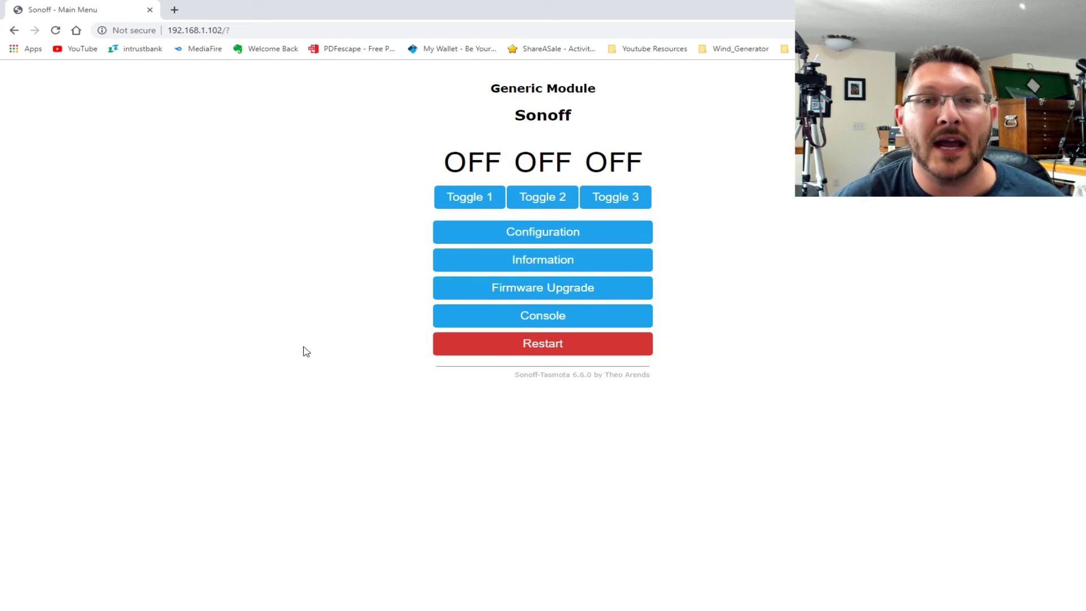
left_click(480, 205)
left_click(538, 205)
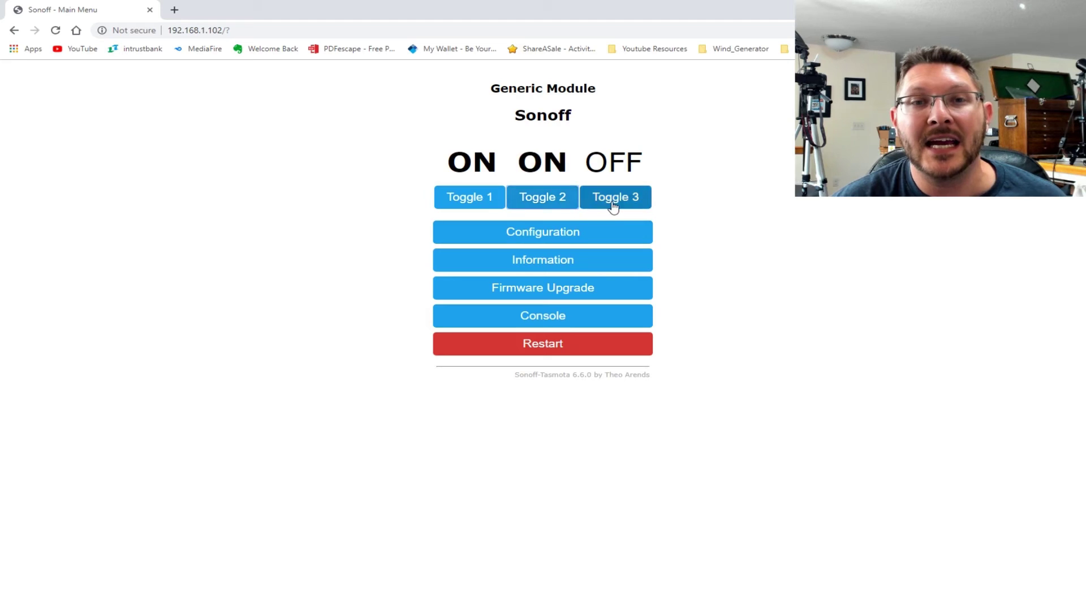
left_click(611, 205)
left_click(468, 199)
left_click(563, 200)
left_click(615, 198)
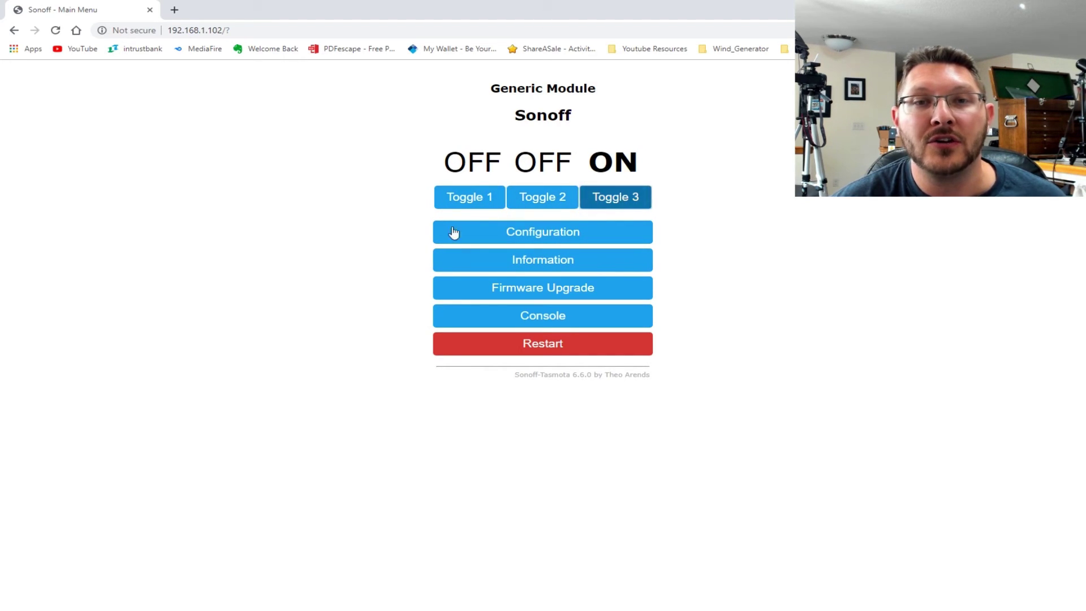